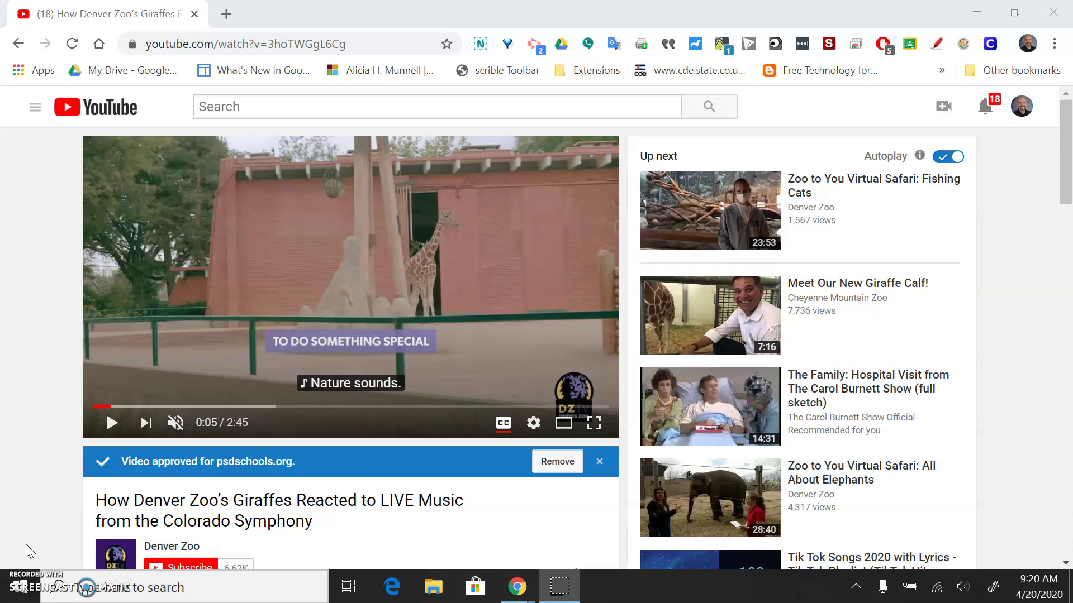
Search the Start menu for 'team', then replace the query with 'software' to find Software Center
click(23, 597)
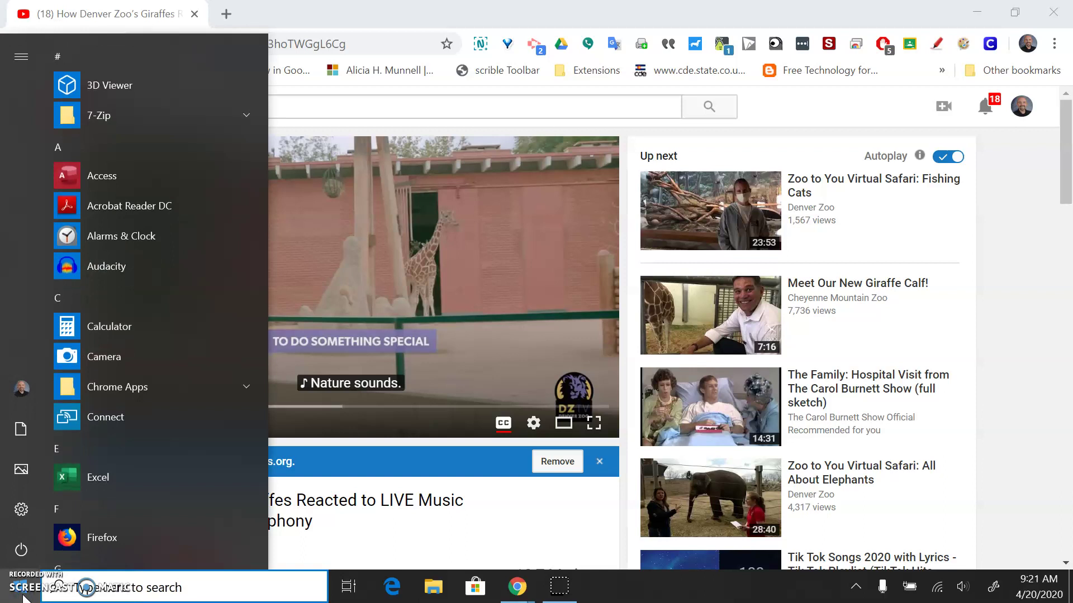
text(team)
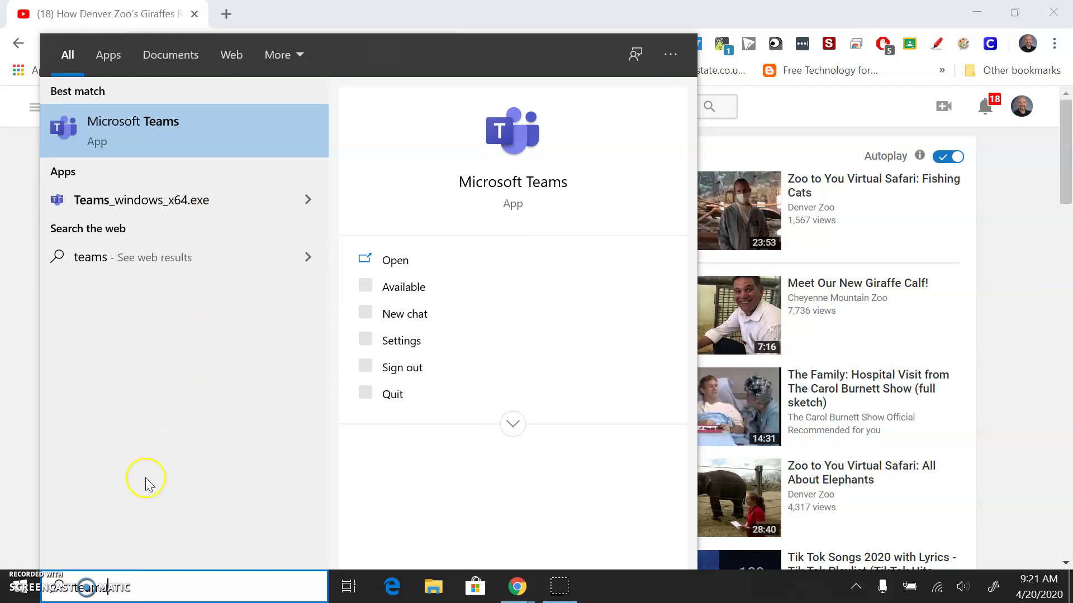
drag(118, 585, 49, 585)
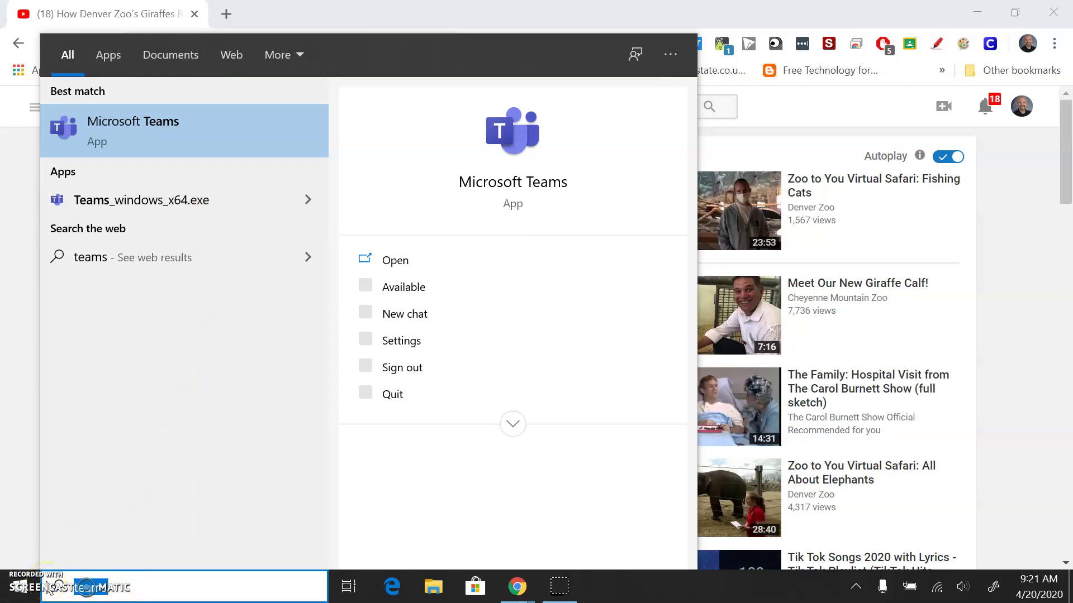
text(software)
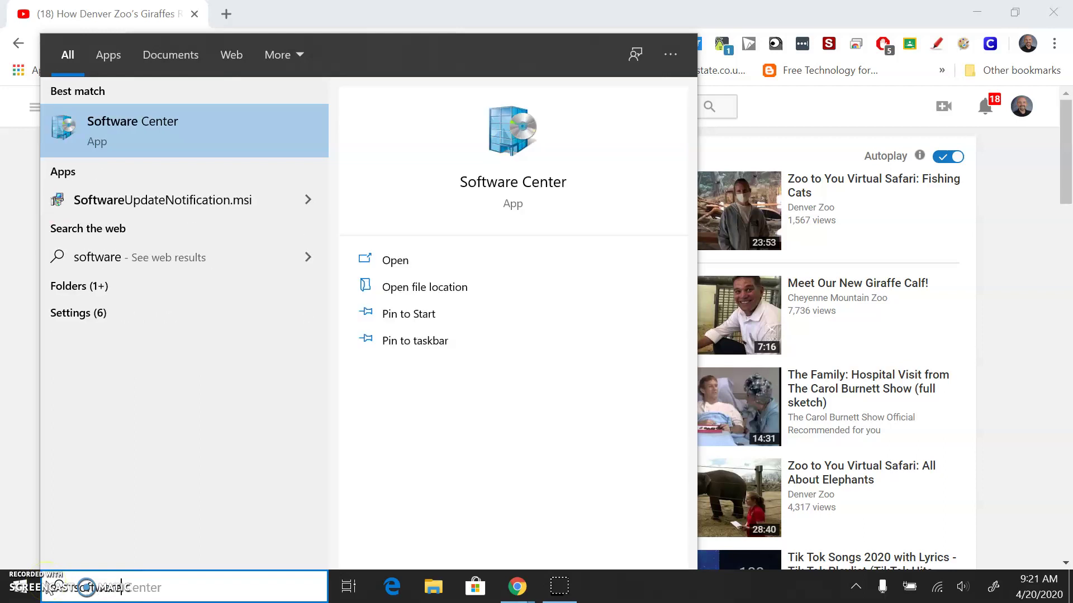
Launch Software Center, search 'teams', and view the installed Microsoft Teams details page
click(169, 134)
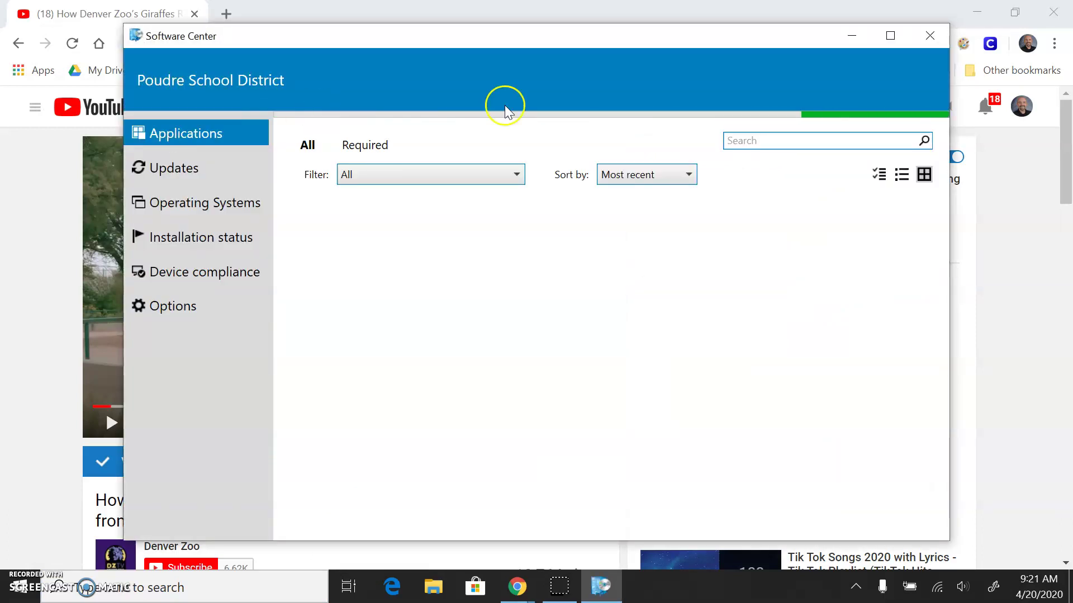
click(737, 140)
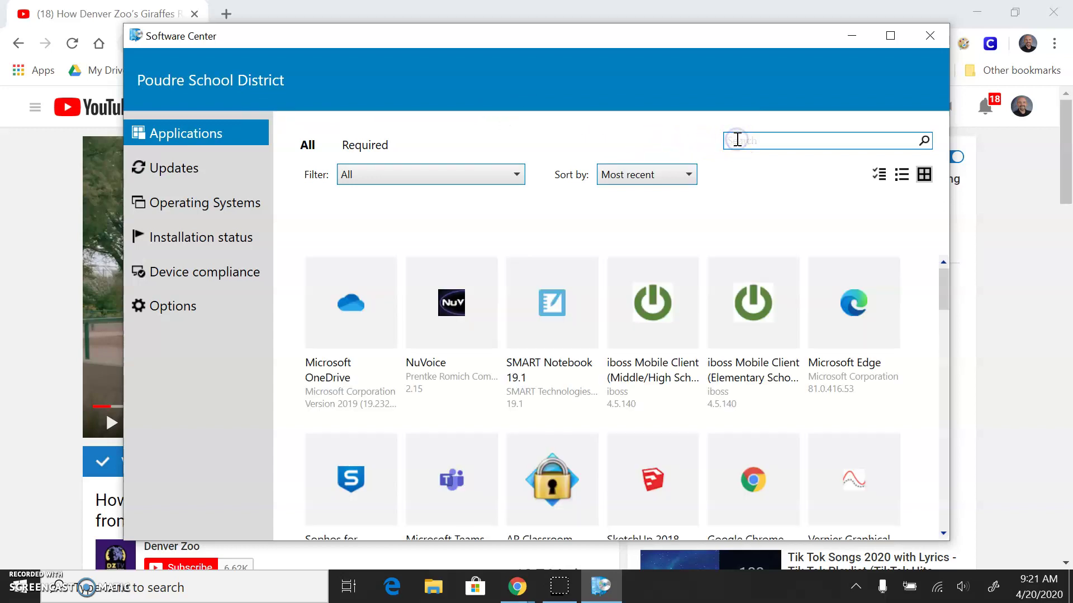
text(teams)
key(Return)
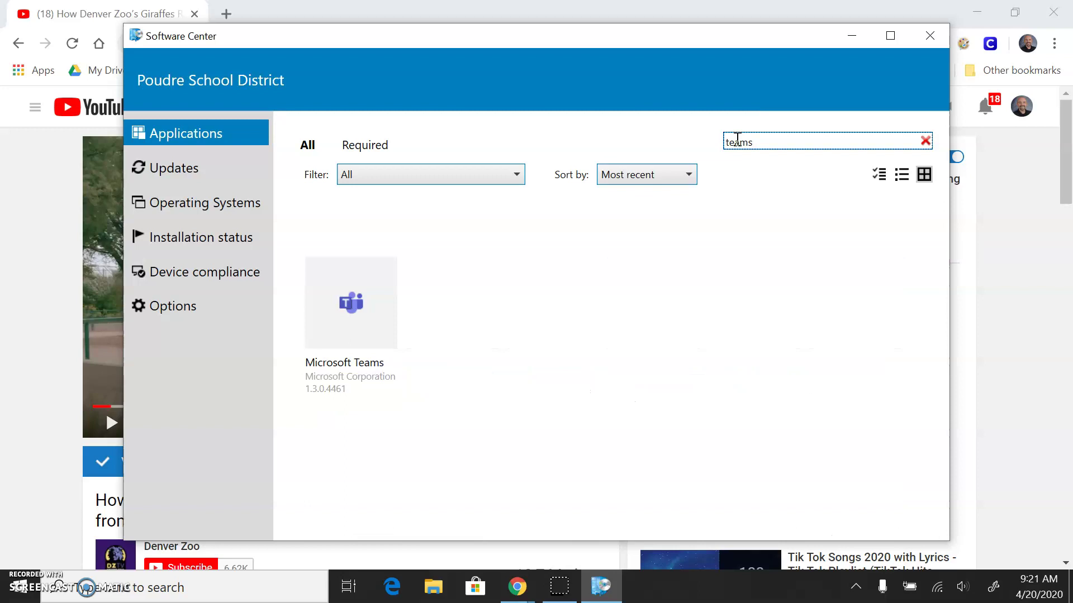
click(352, 294)
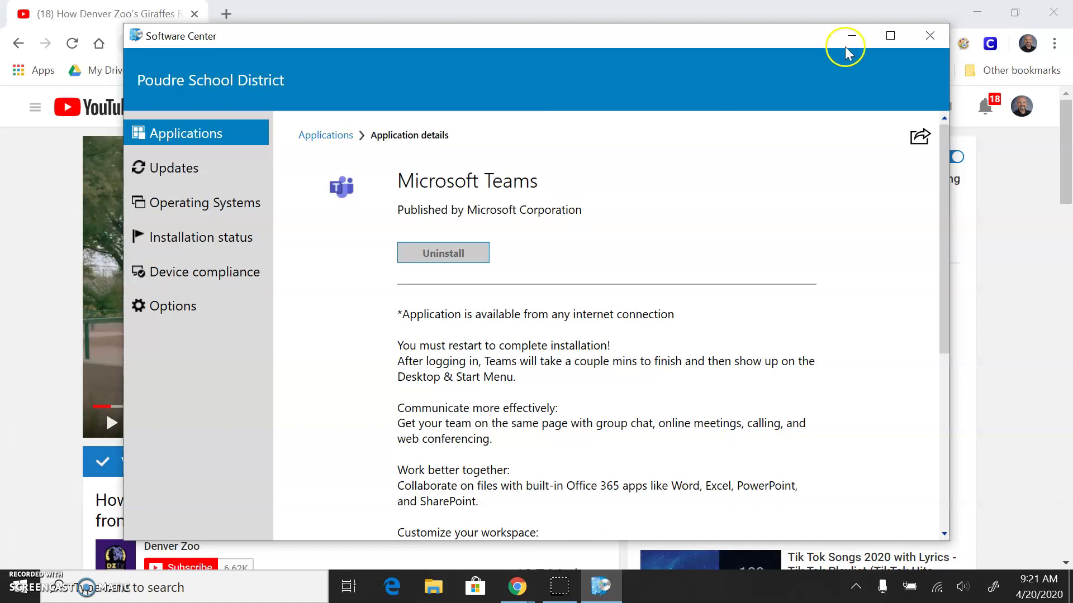
Close Software Center, launch Microsoft Teams from a Start search, and go to All teams
click(930, 36)
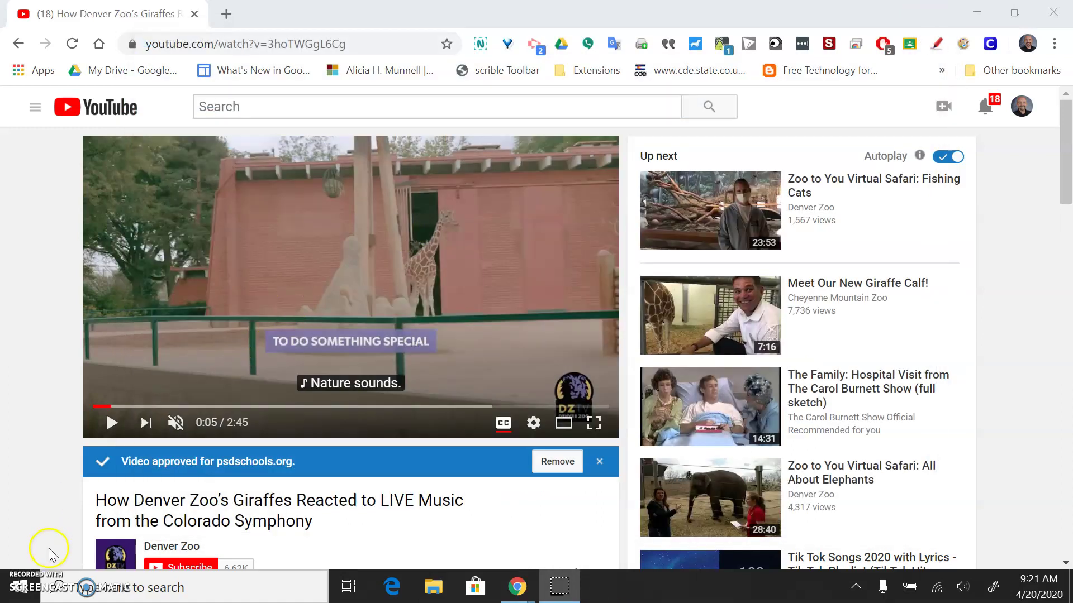
click(18, 593)
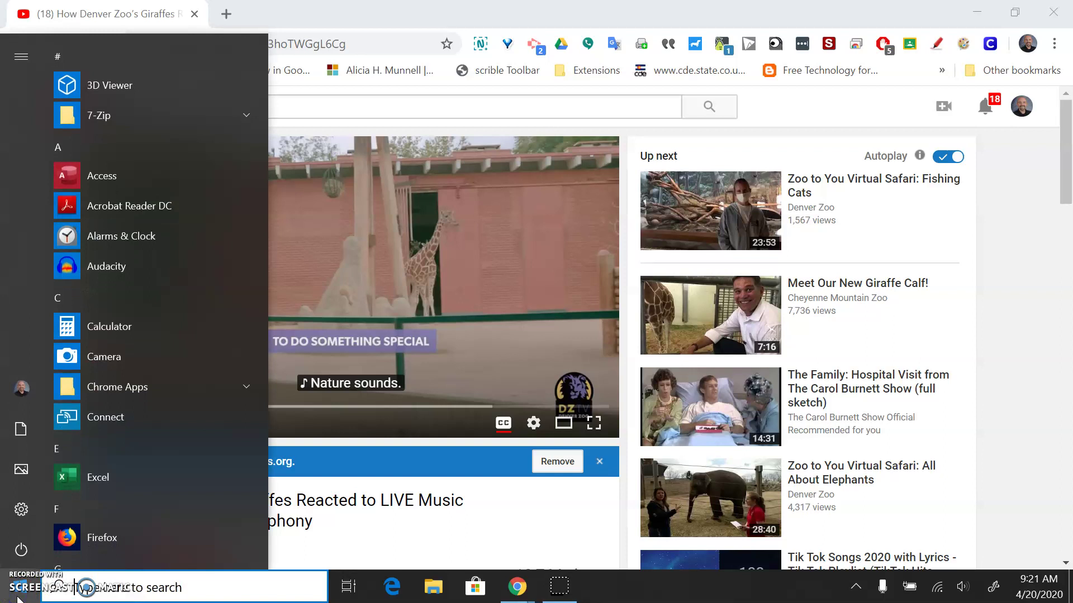
text(teams)
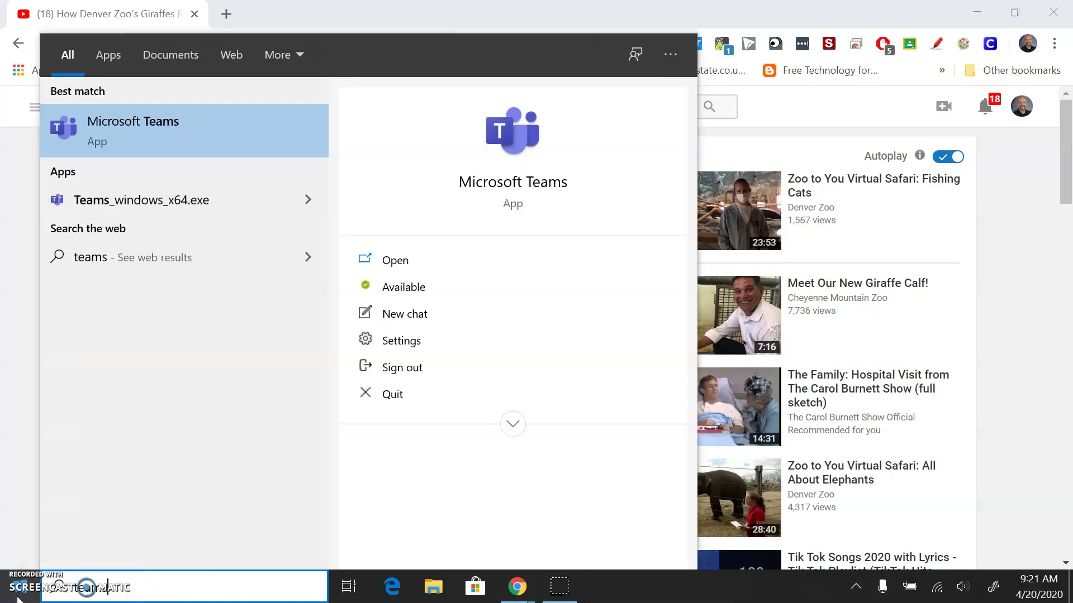
click(95, 129)
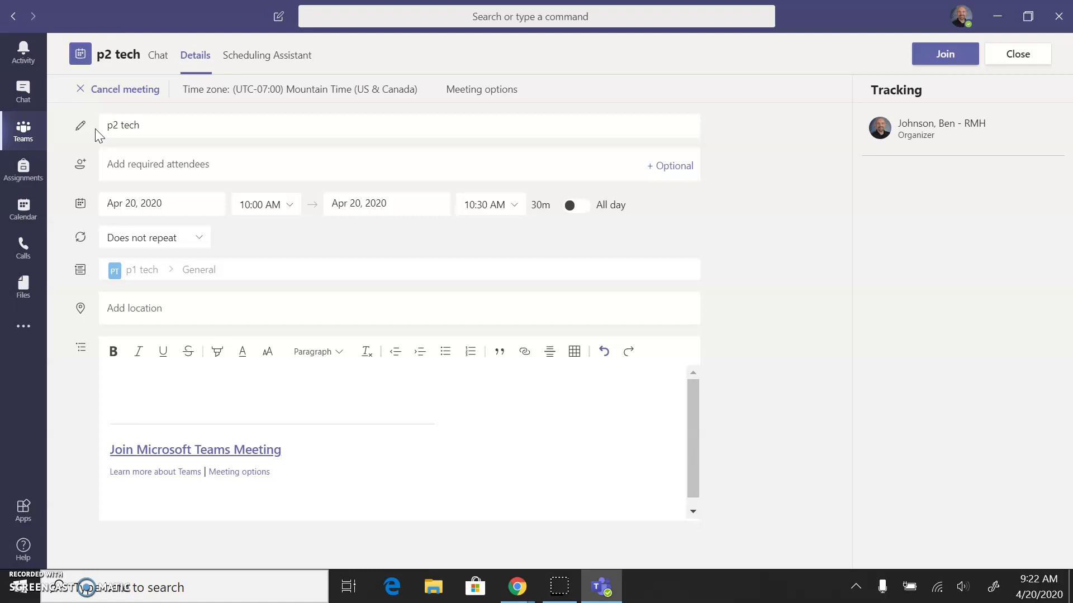
click(18, 128)
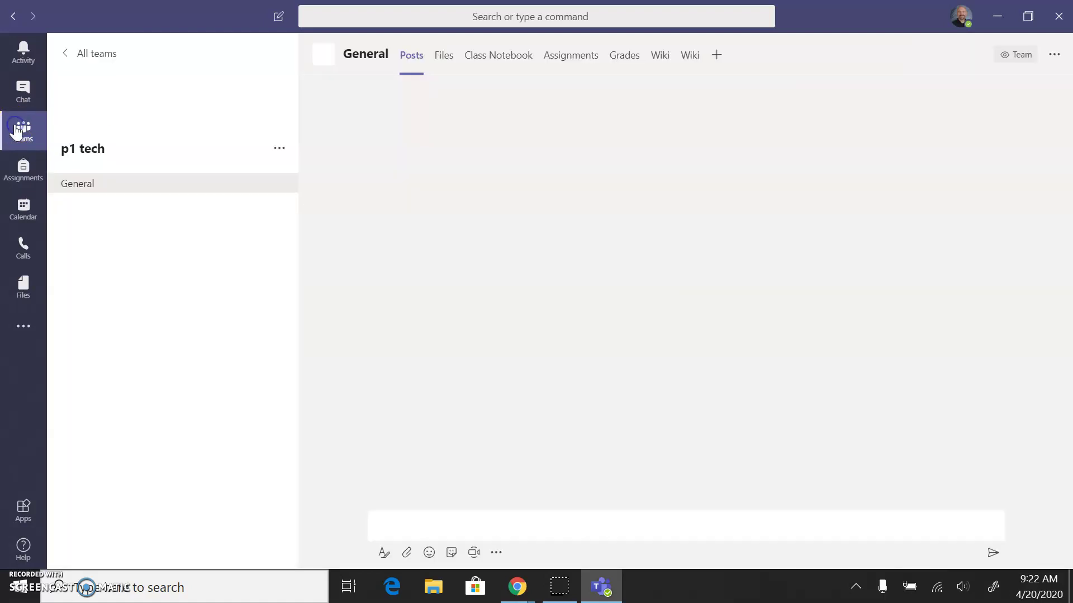
click(68, 59)
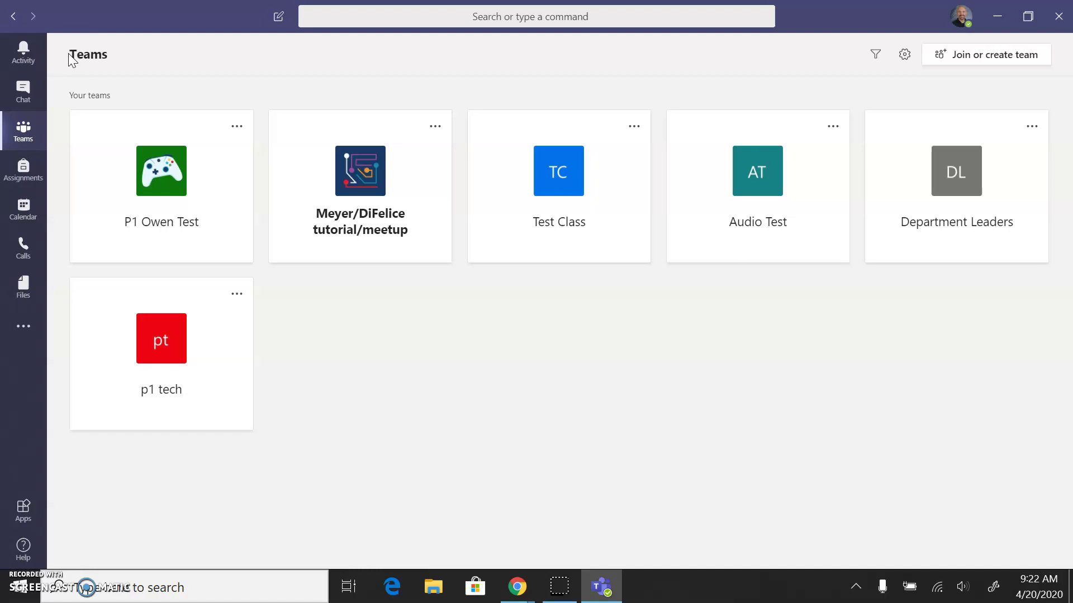
Create a new Class team named 'p3 tech' and proceed to the add-people dialog
click(22, 130)
click(982, 63)
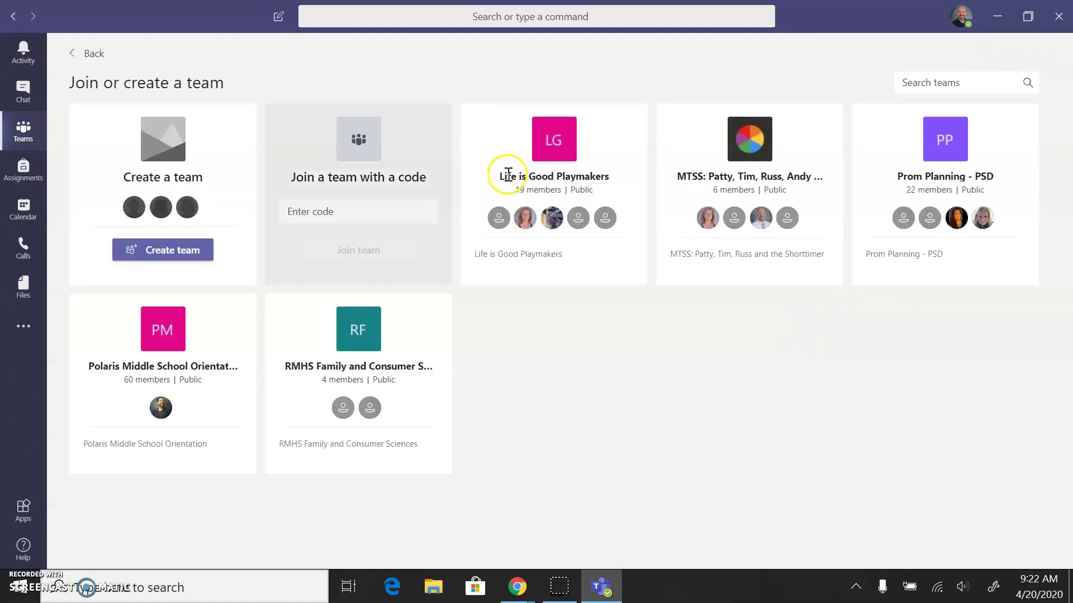
click(169, 250)
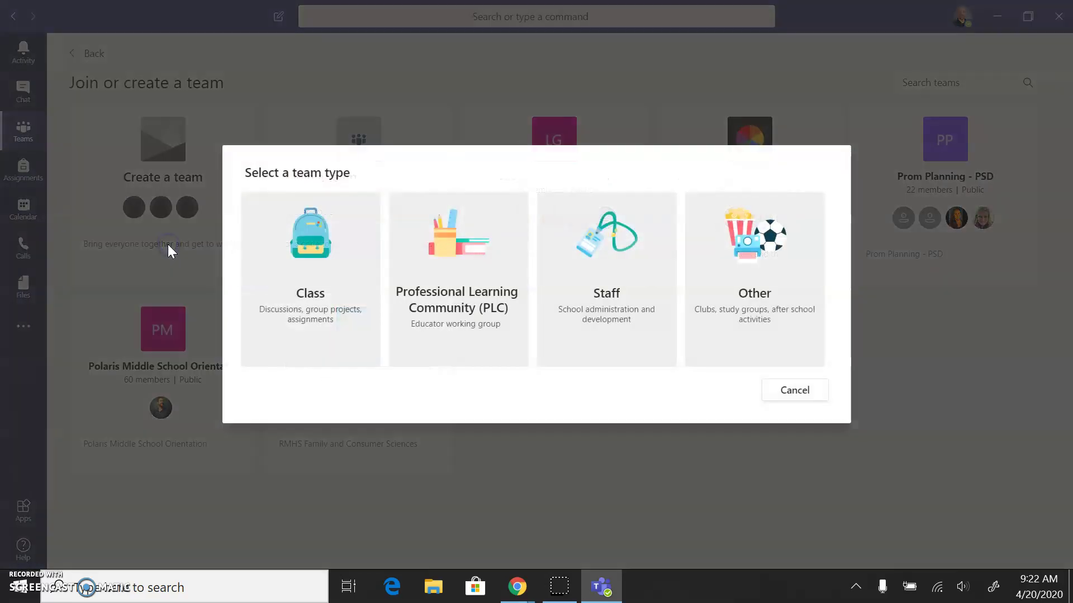
click(286, 272)
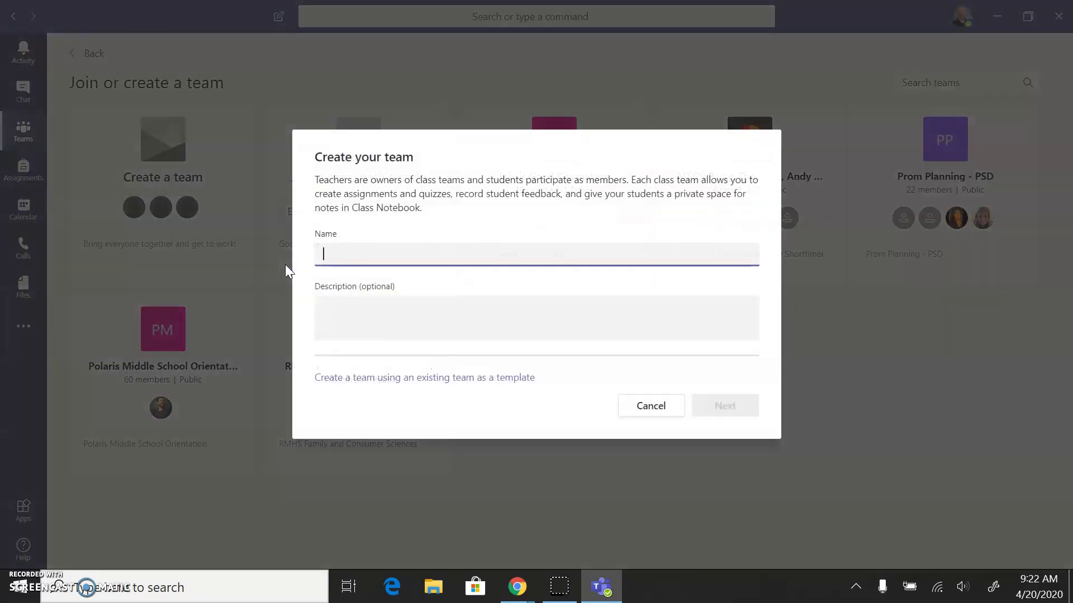
text(p3 tech)
click(348, 311)
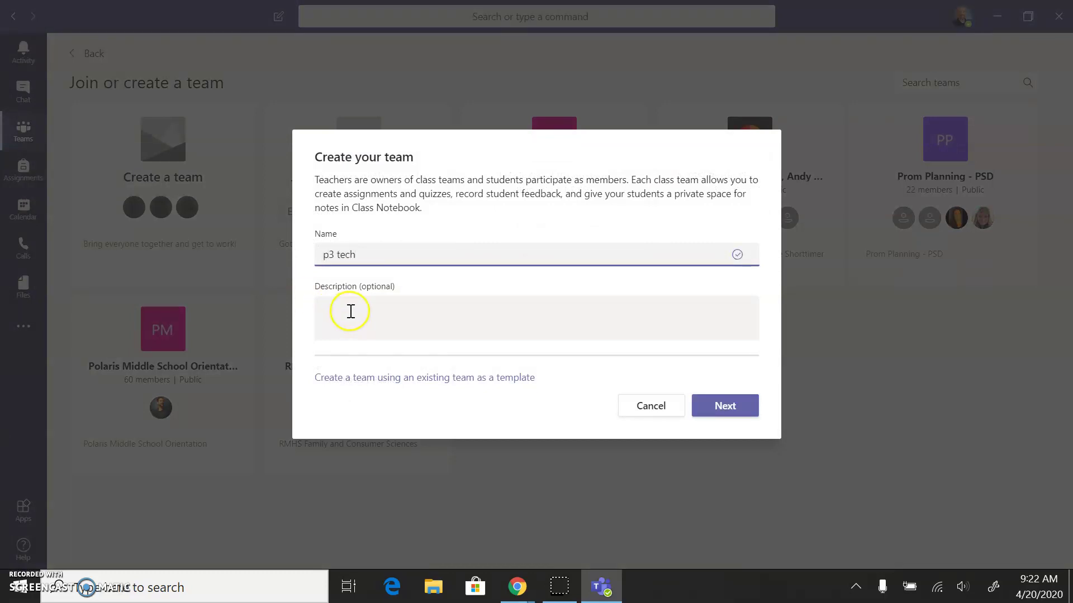
click(719, 407)
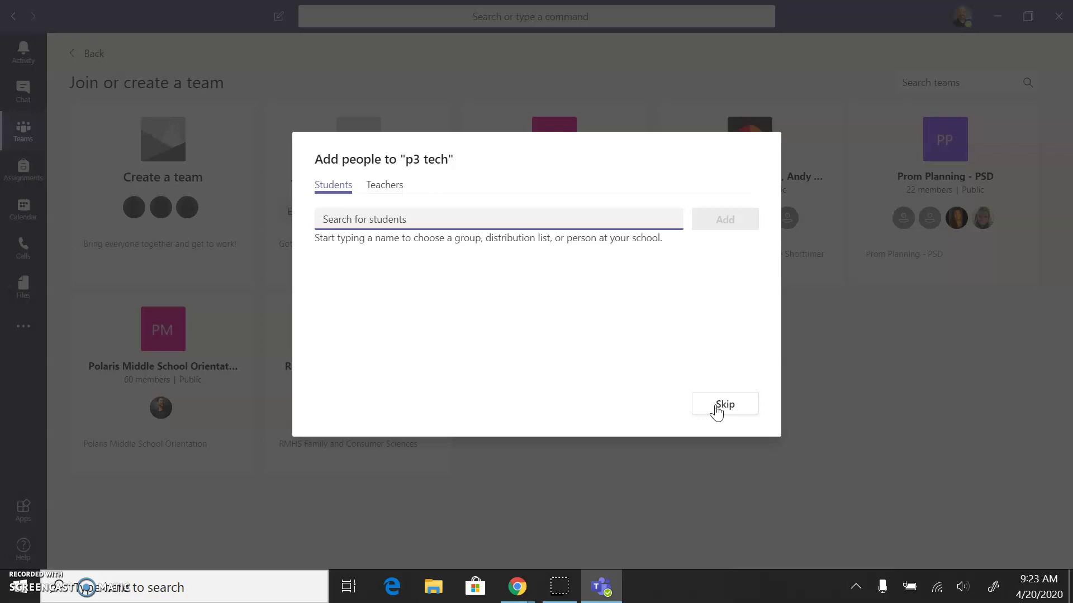
Skip adding students so p3 tech's General channel opens
click(717, 411)
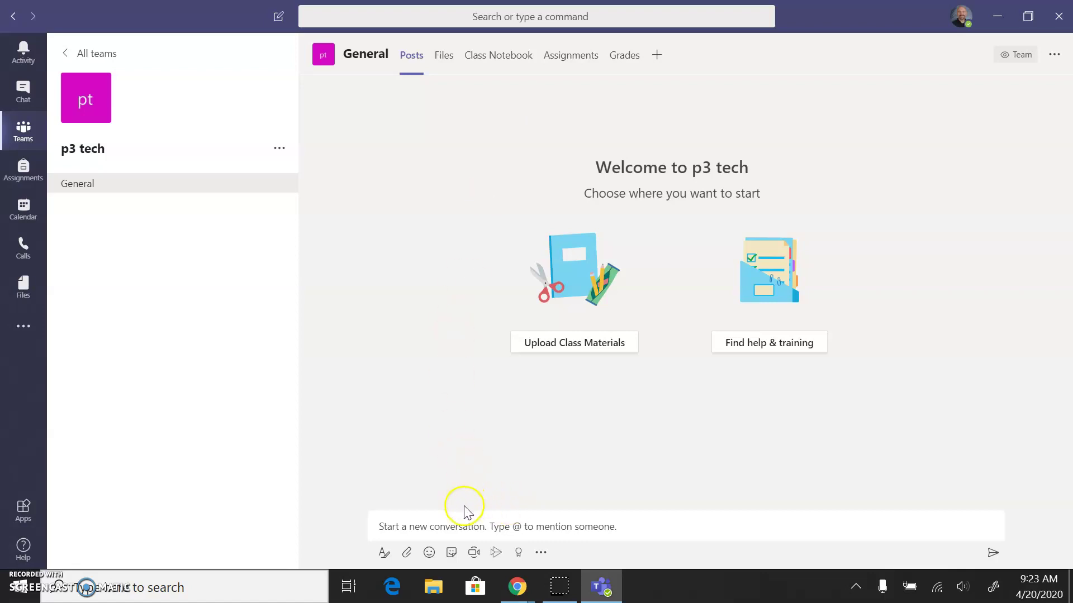
Schedule a new meeting in the General channel titled 'p3 office hours'
click(475, 554)
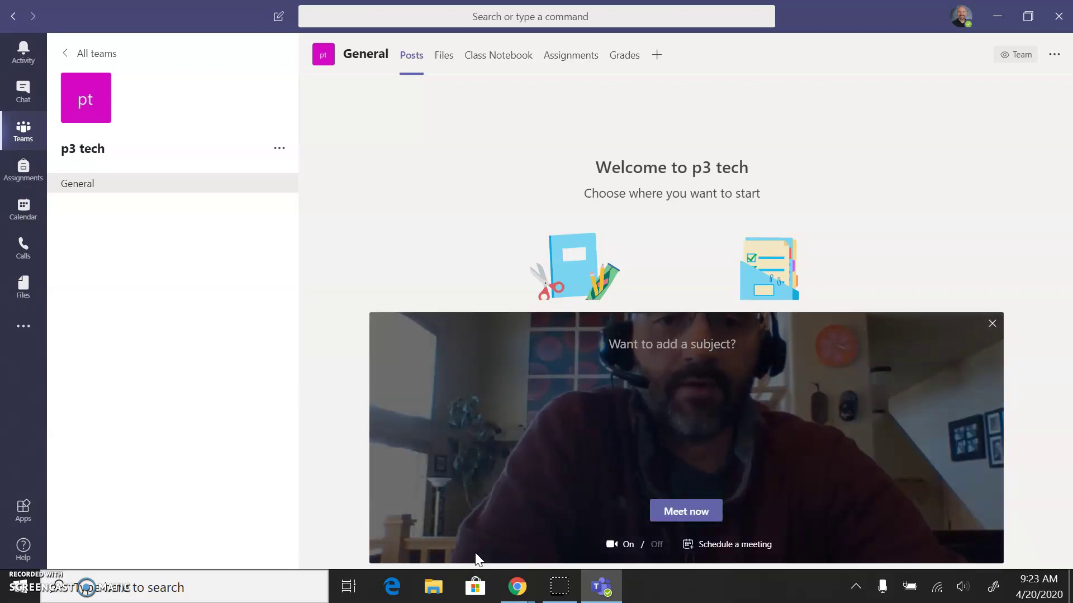
click(741, 551)
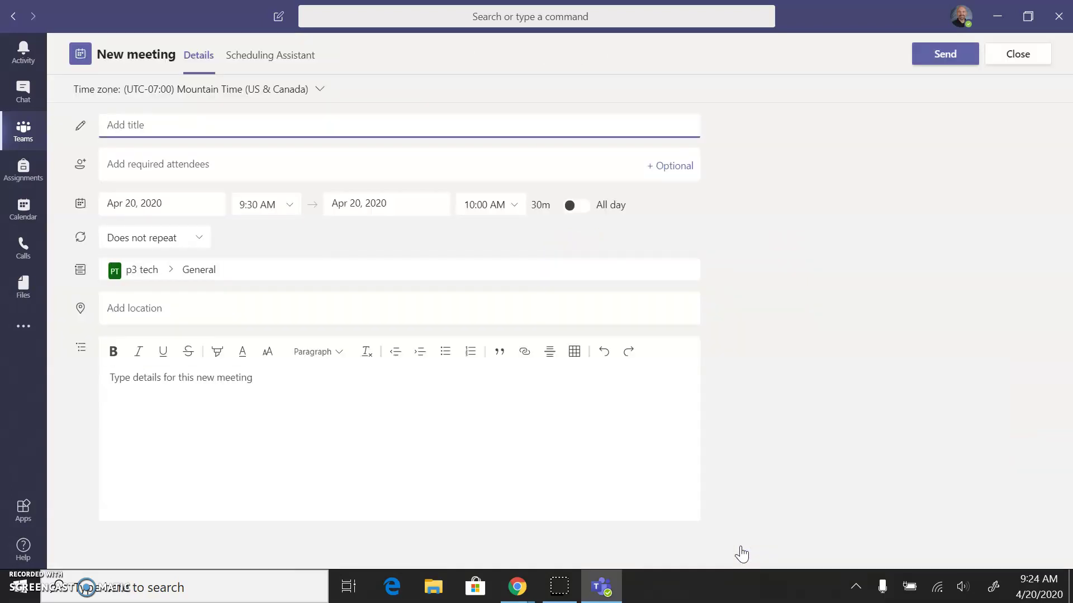
text(p3)
key(BackSpace)
key(BackSpace)
text(office hours)
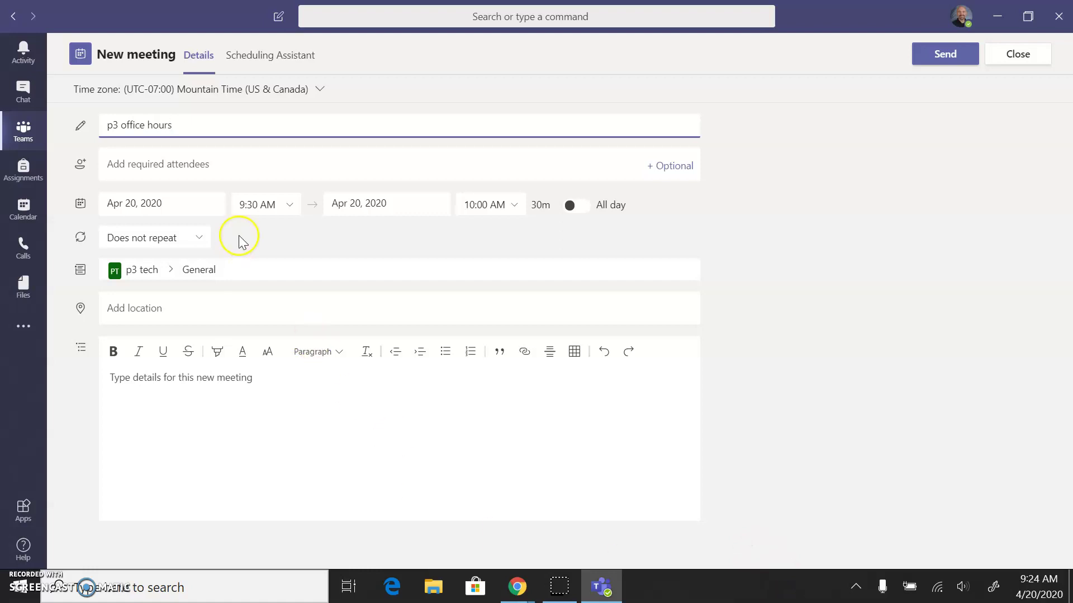
click(230, 164)
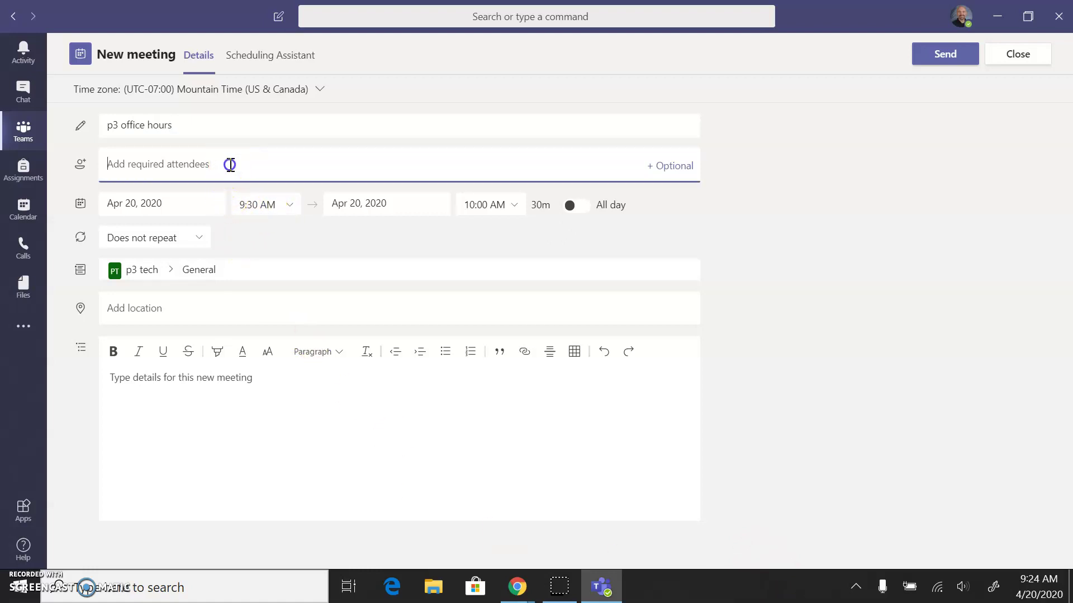
Set the meeting to start at 12:30 PM and repeat every weekday (Mon - Fri)
click(289, 212)
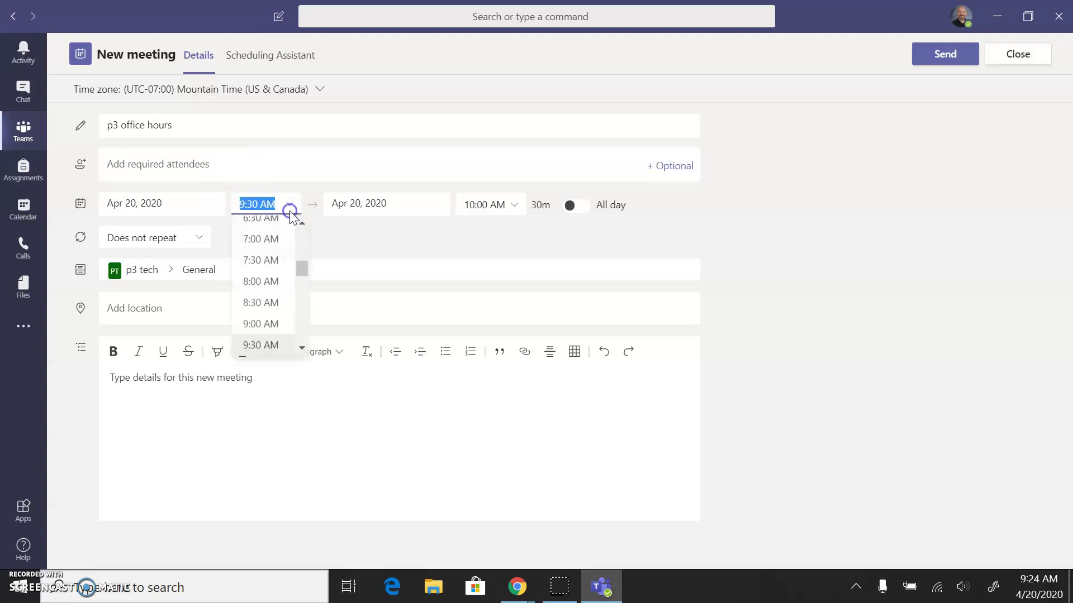
click(302, 350)
click(302, 349)
click(302, 349)
click(302, 349)
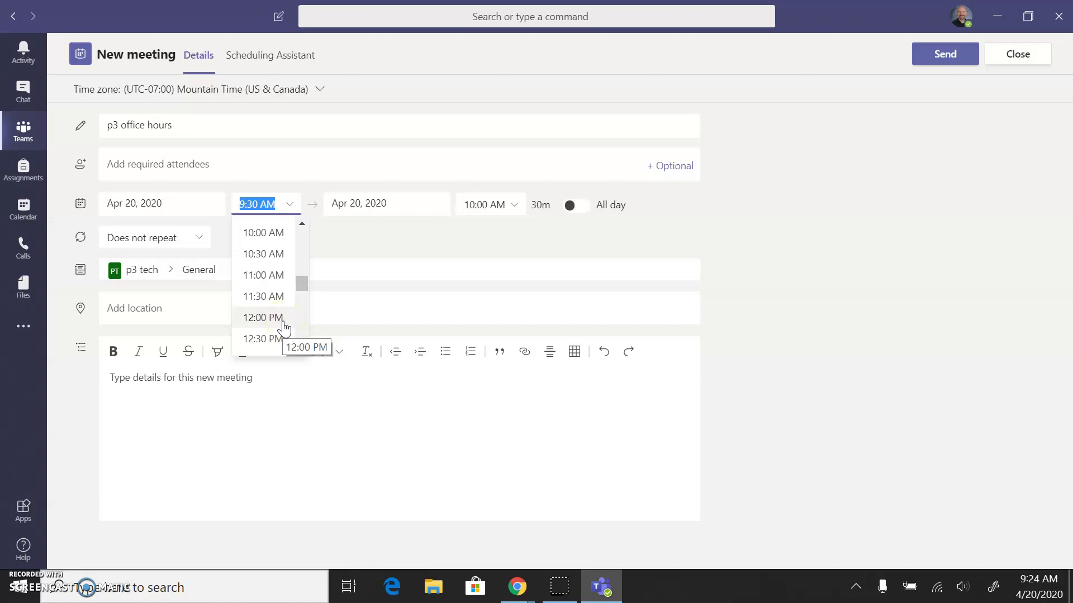
click(274, 342)
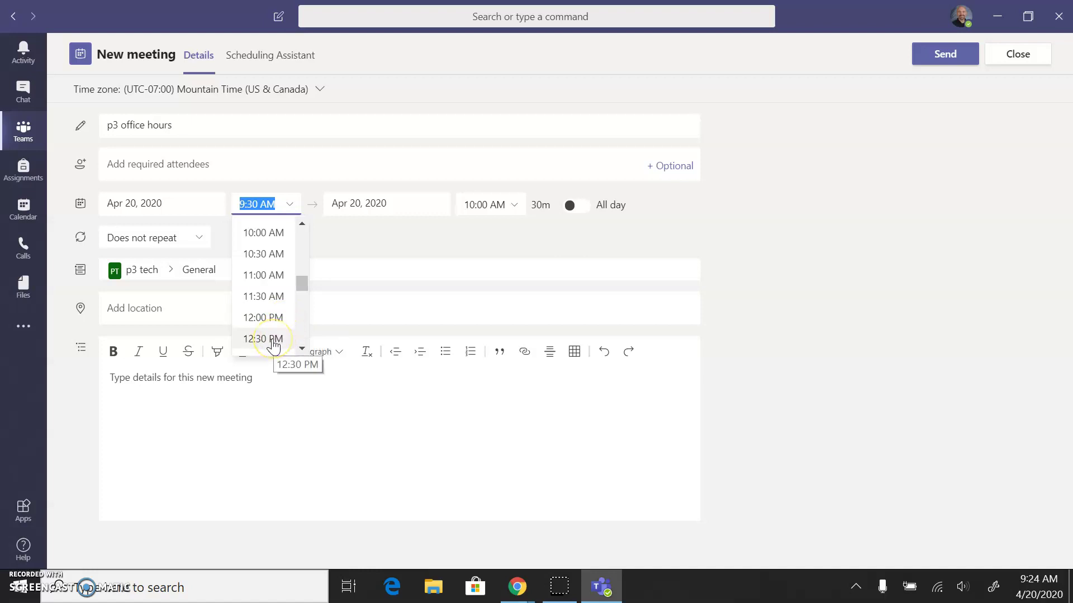
click(274, 339)
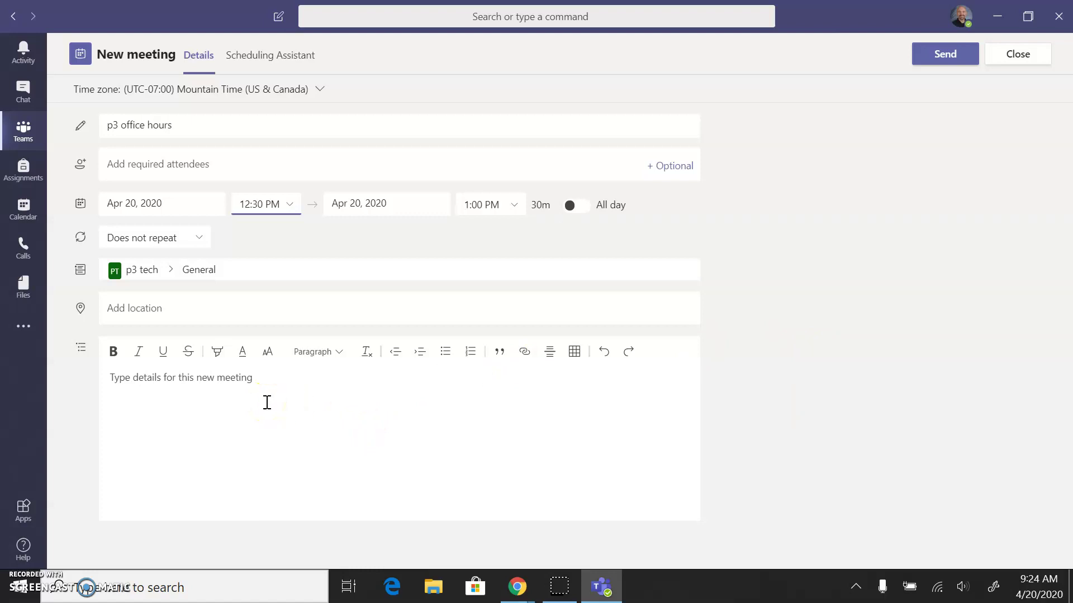
click(204, 235)
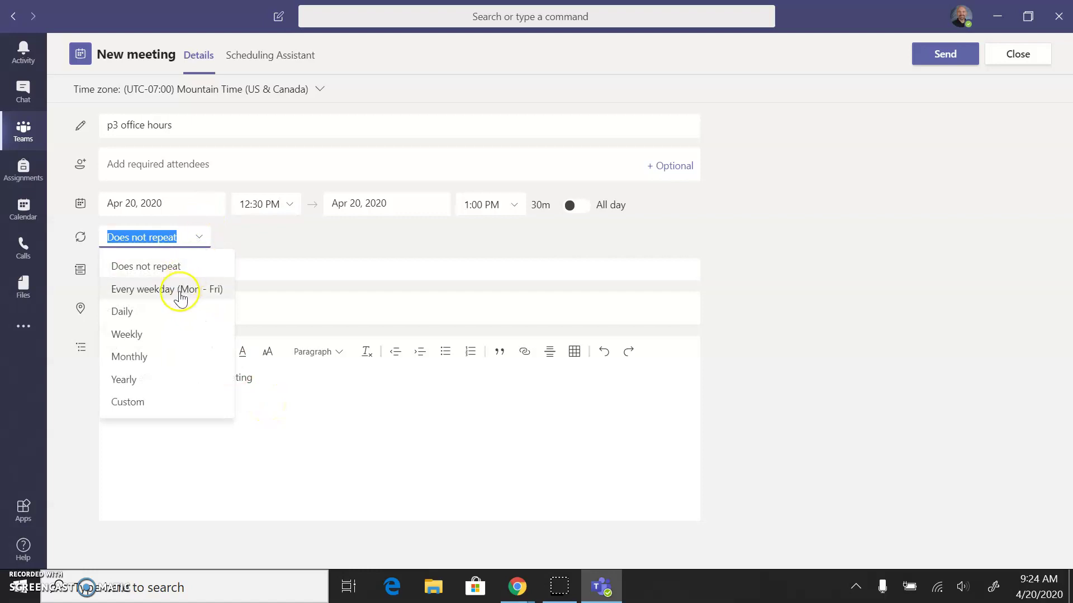
click(179, 290)
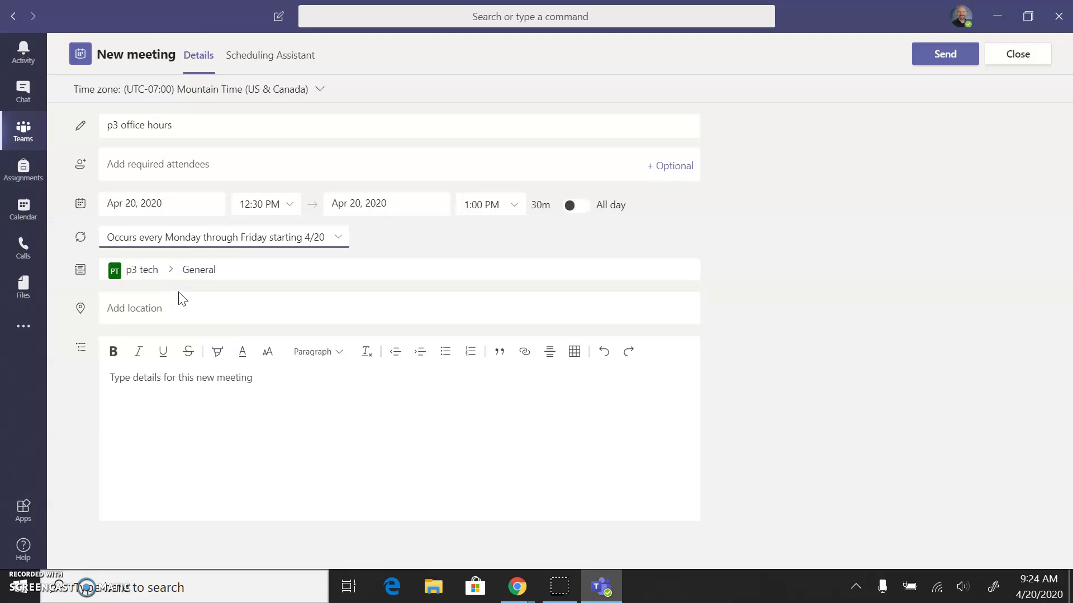
Add one required attendee by e-mail address and send the p3 office hours meeting
click(153, 392)
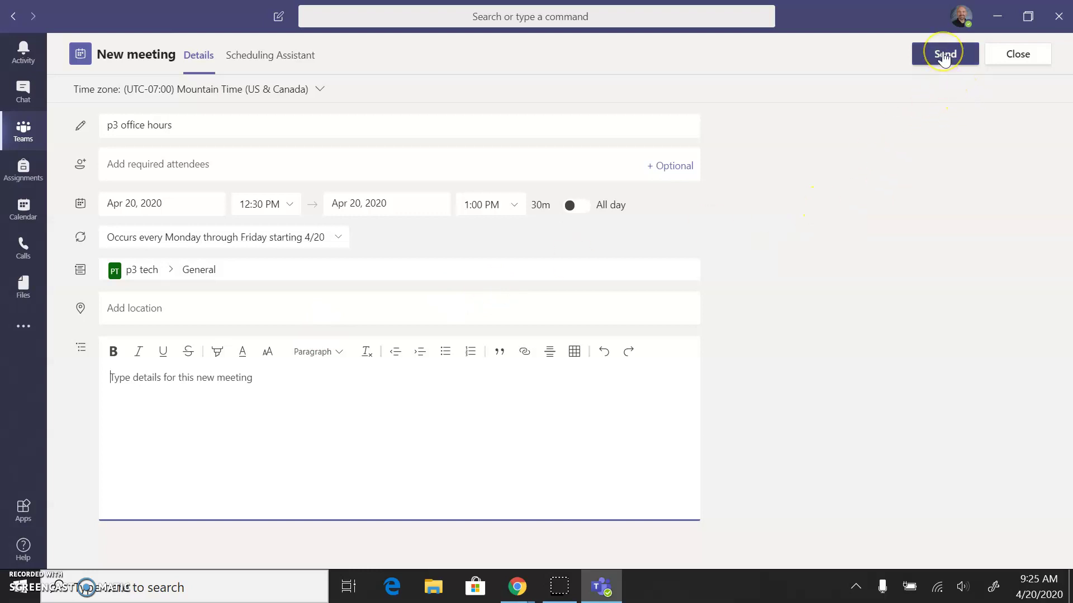
click(259, 168)
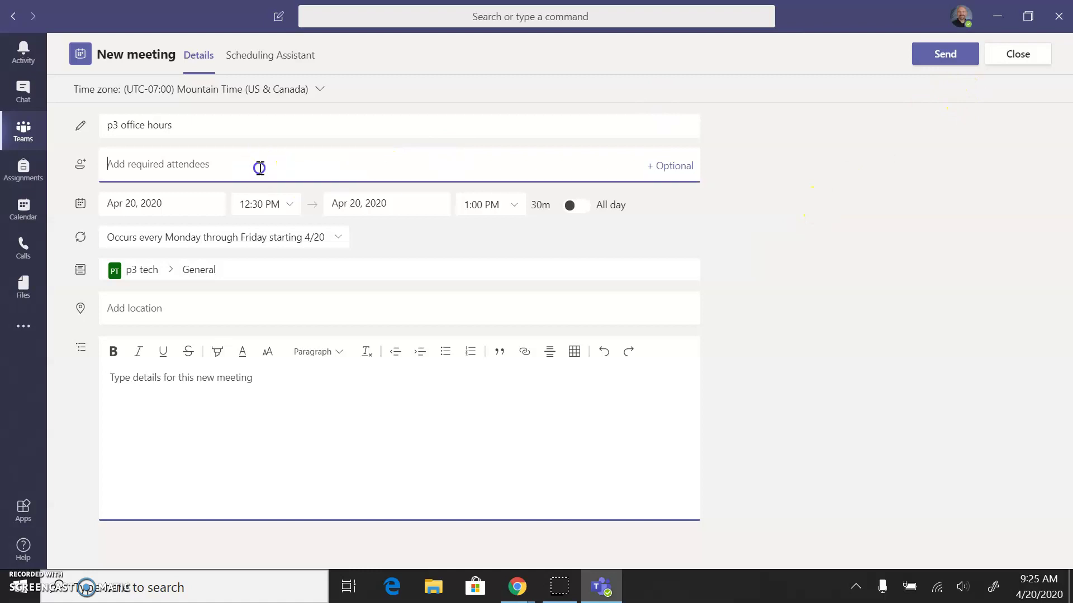
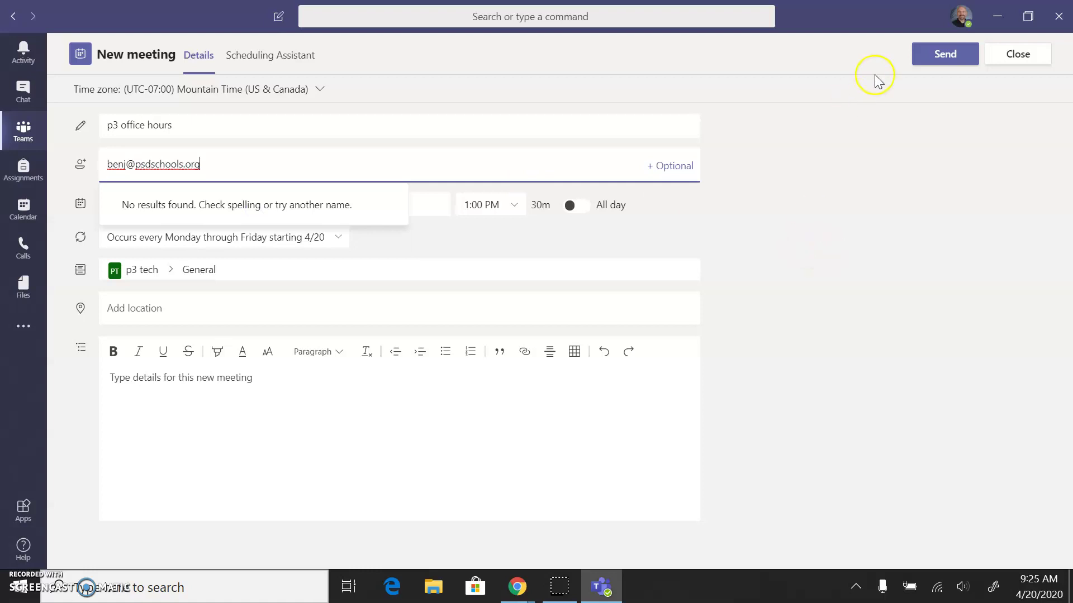
click(858, 216)
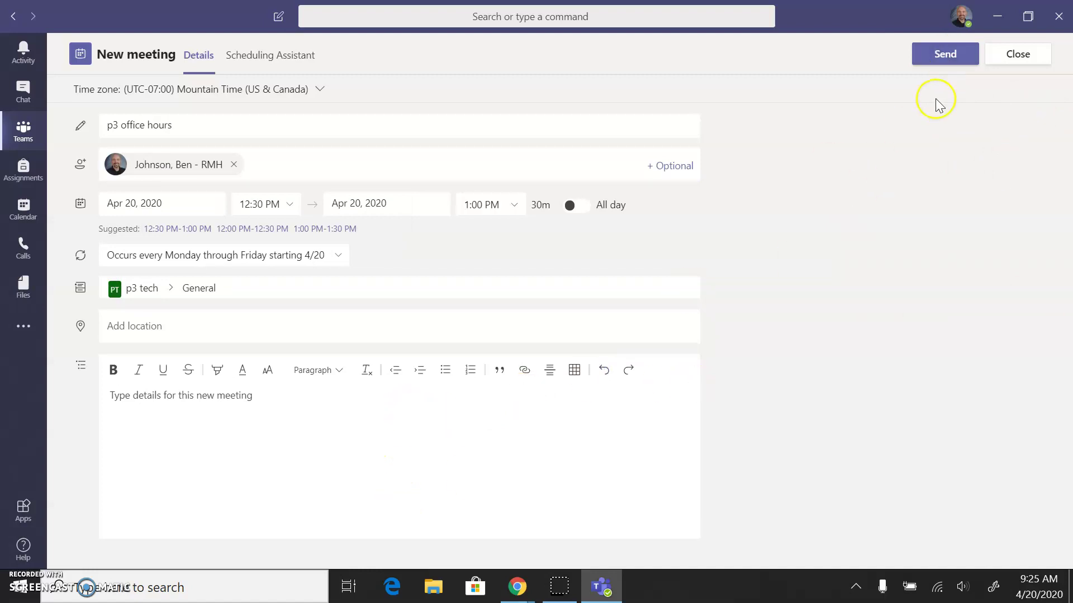
click(930, 52)
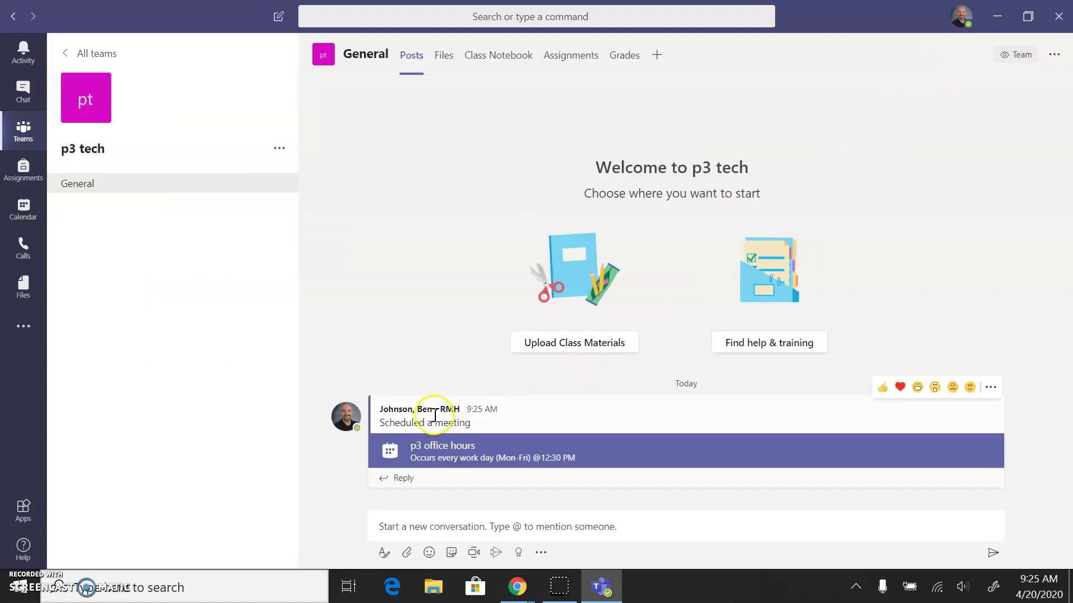
Open the posted p3 office hours card and copy its Join Microsoft Teams Meeting link
click(441, 461)
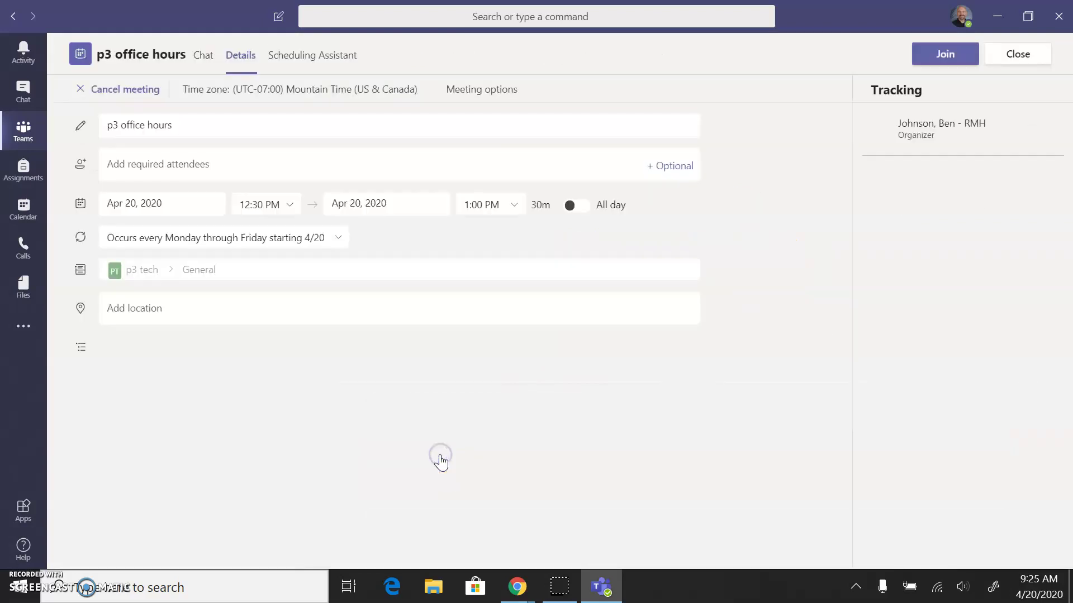
click(284, 453)
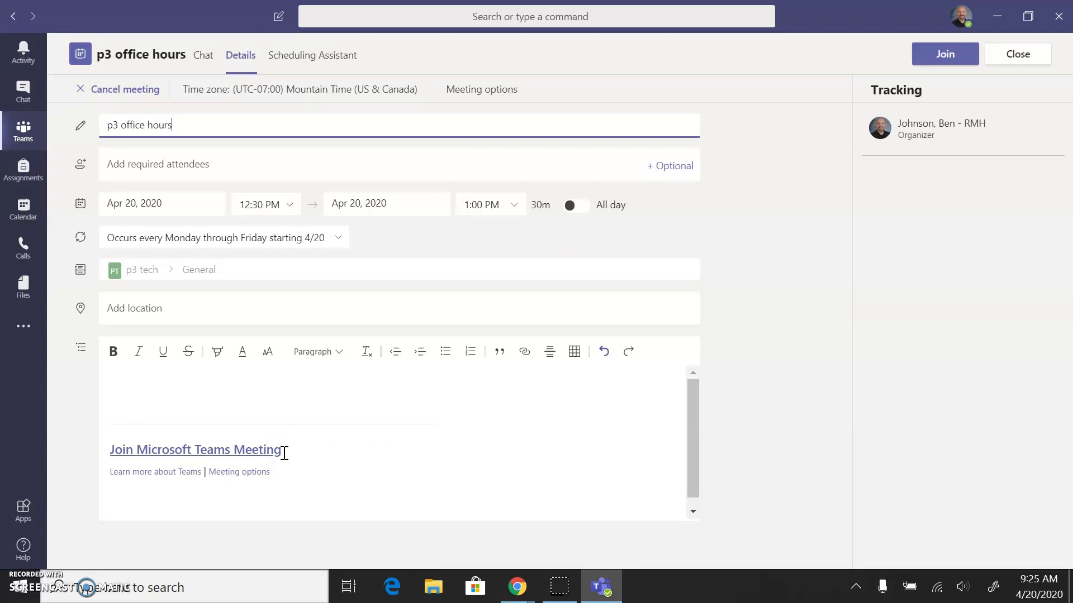
drag(284, 452, 107, 454)
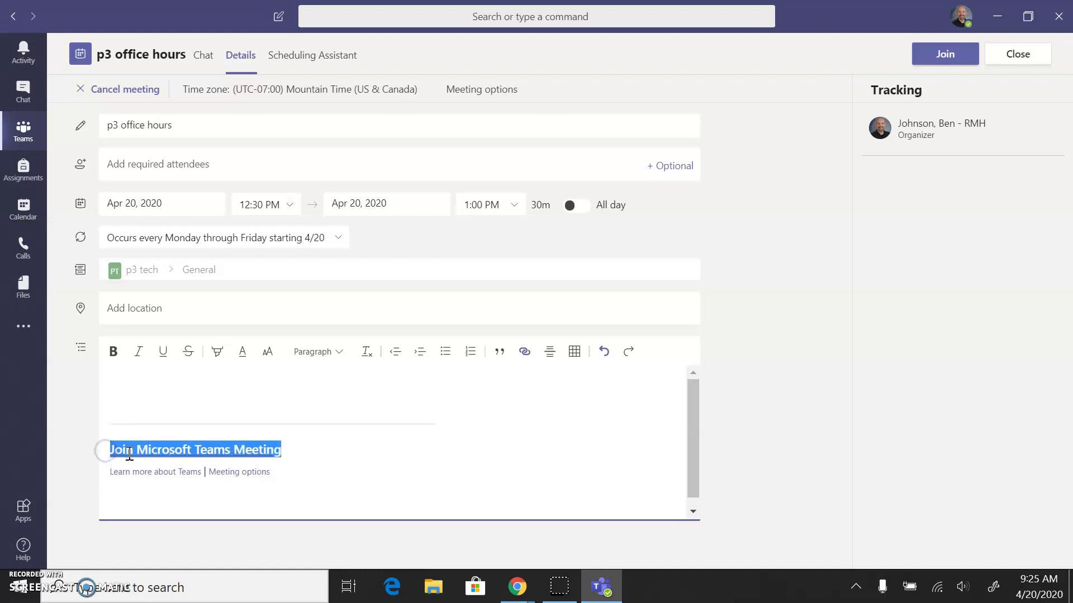
right_click(129, 454)
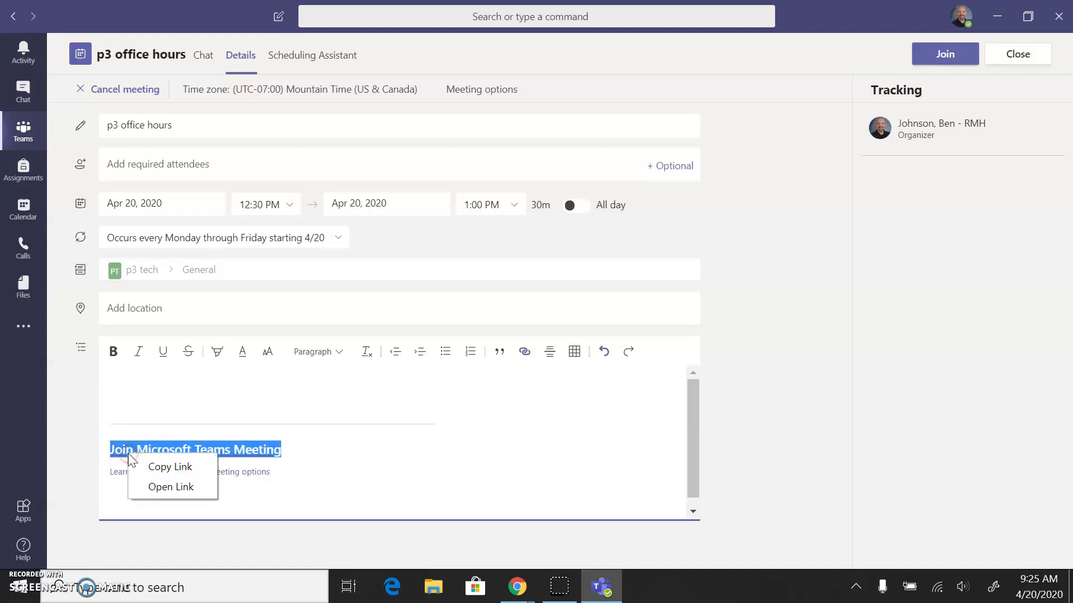
click(158, 469)
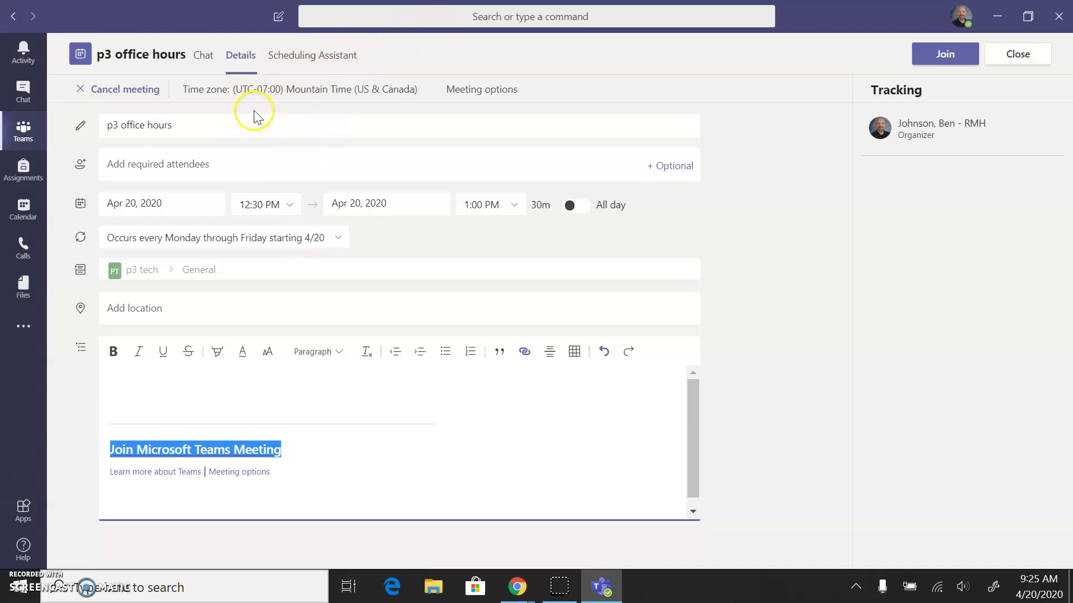
In the browser's Meeting options, set 'Who can present?' to 'Only me' and save
click(489, 92)
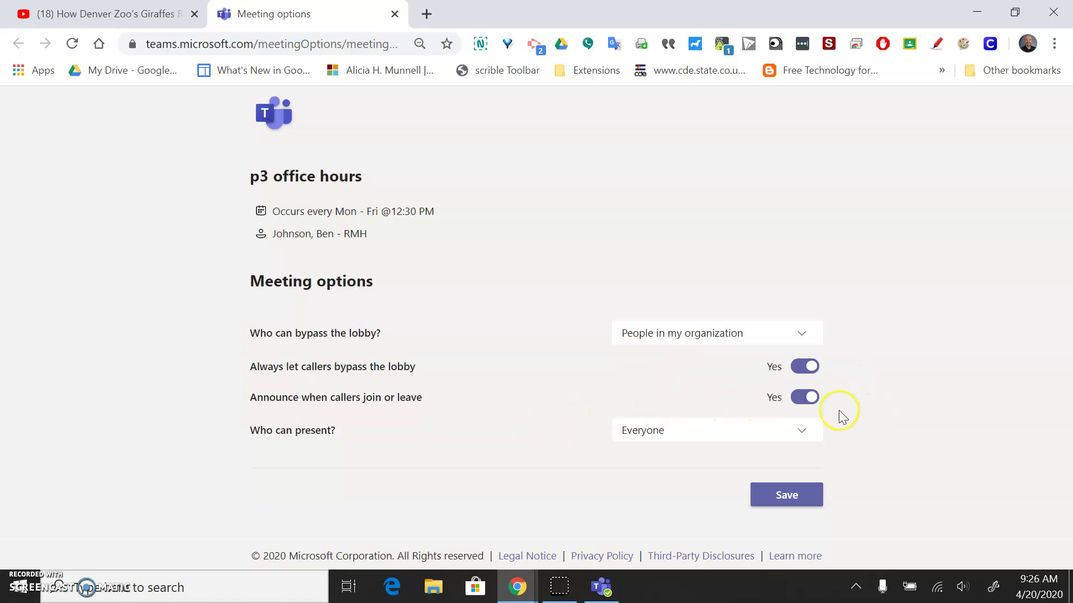
click(808, 434)
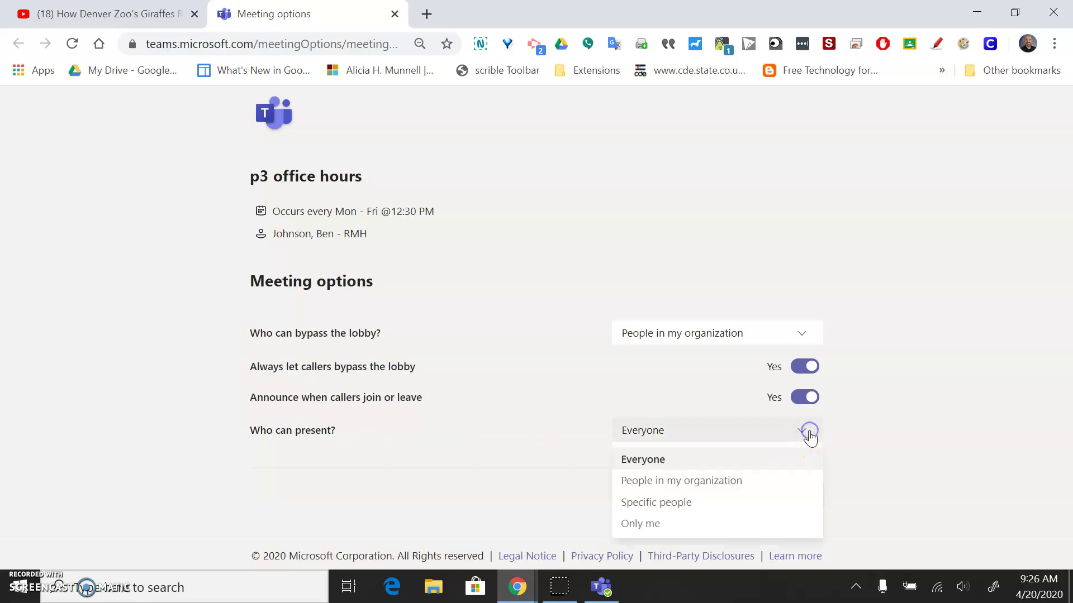
click(675, 524)
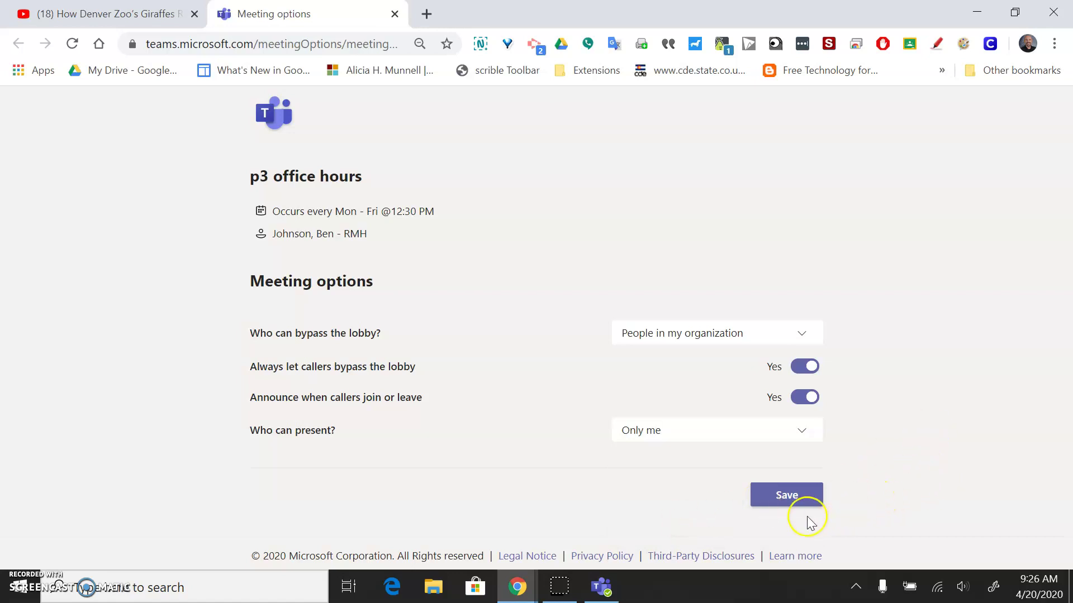
click(789, 498)
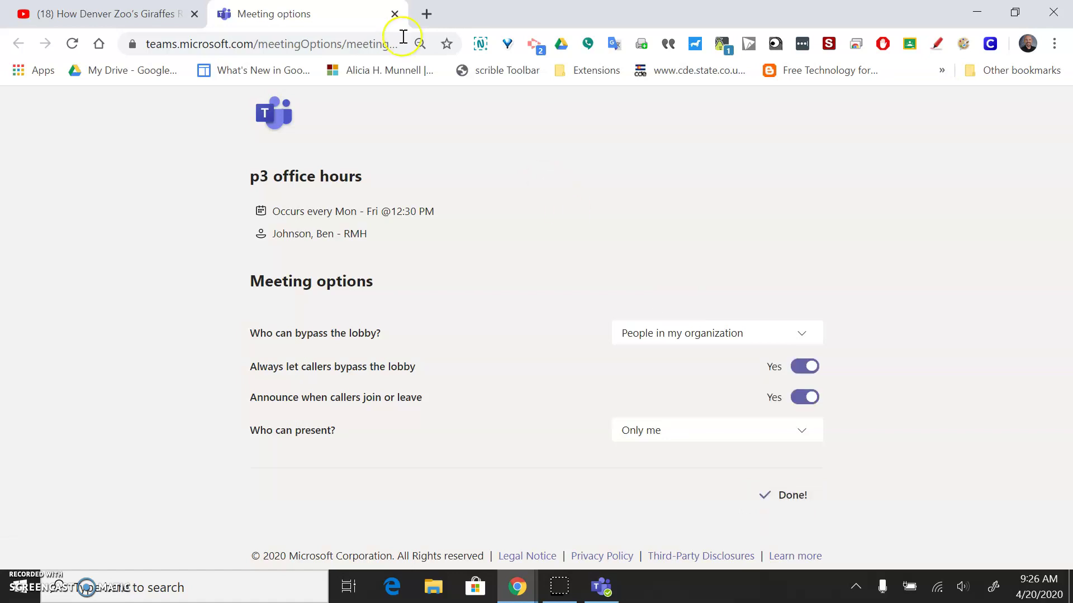
Close the options tab, copy the join link again in Teams, and return to Chrome
click(395, 14)
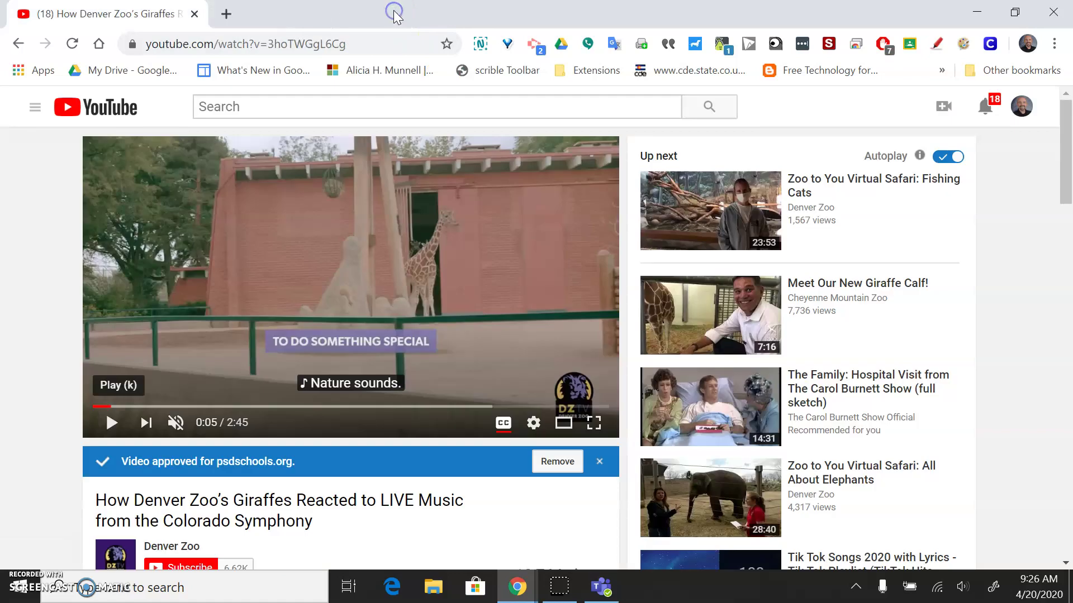
click(602, 588)
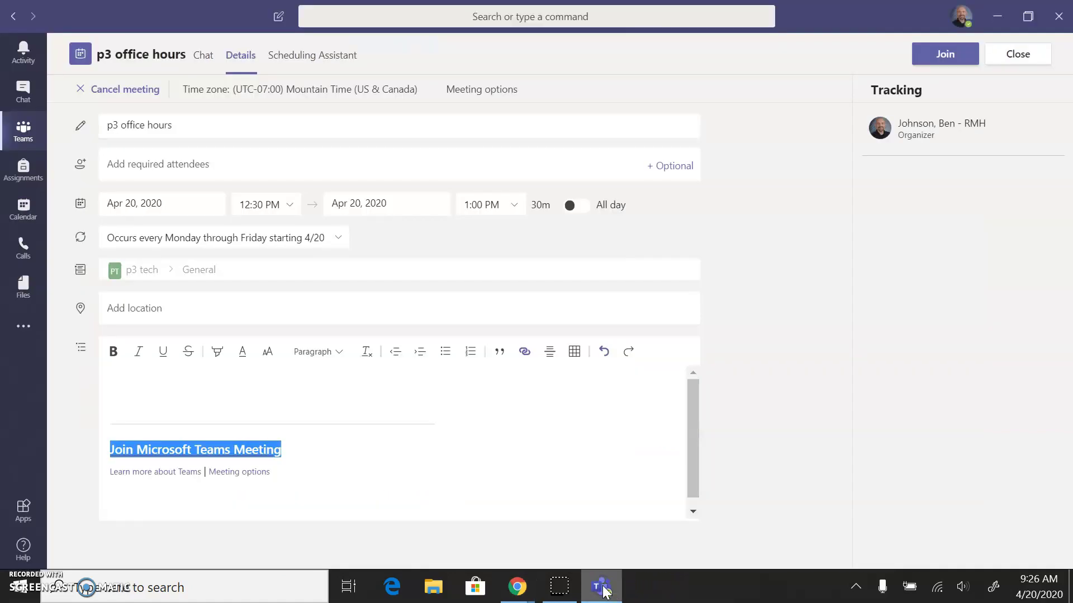
right_click(246, 452)
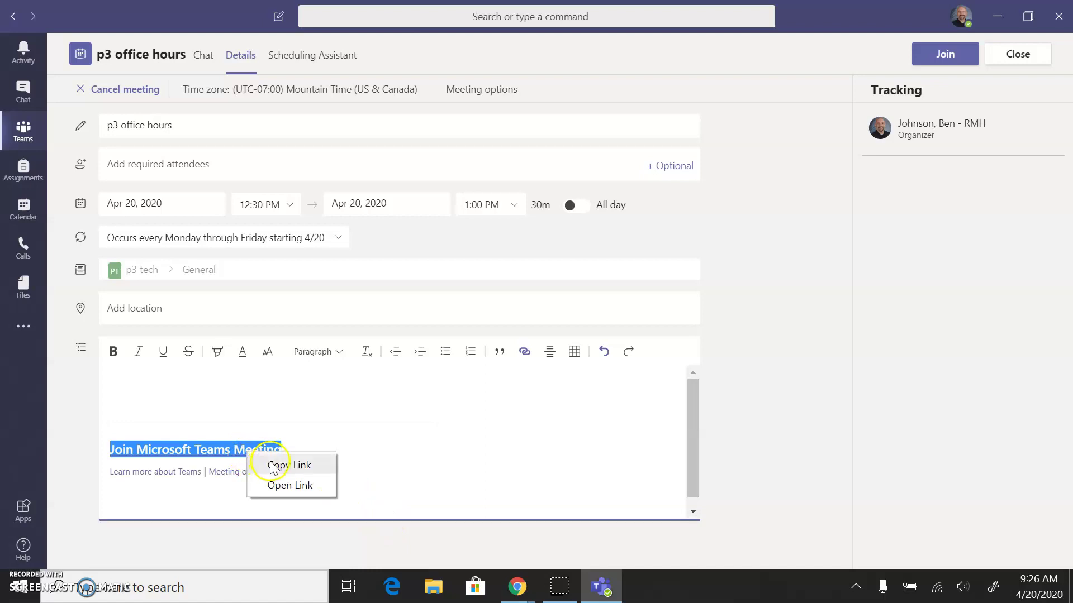
click(270, 464)
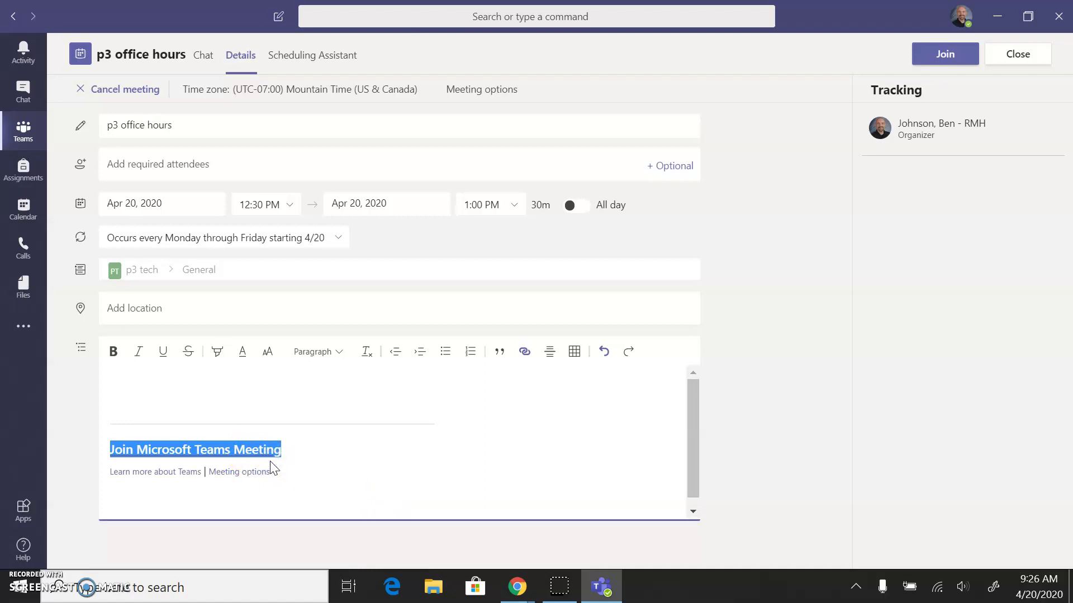
click(509, 594)
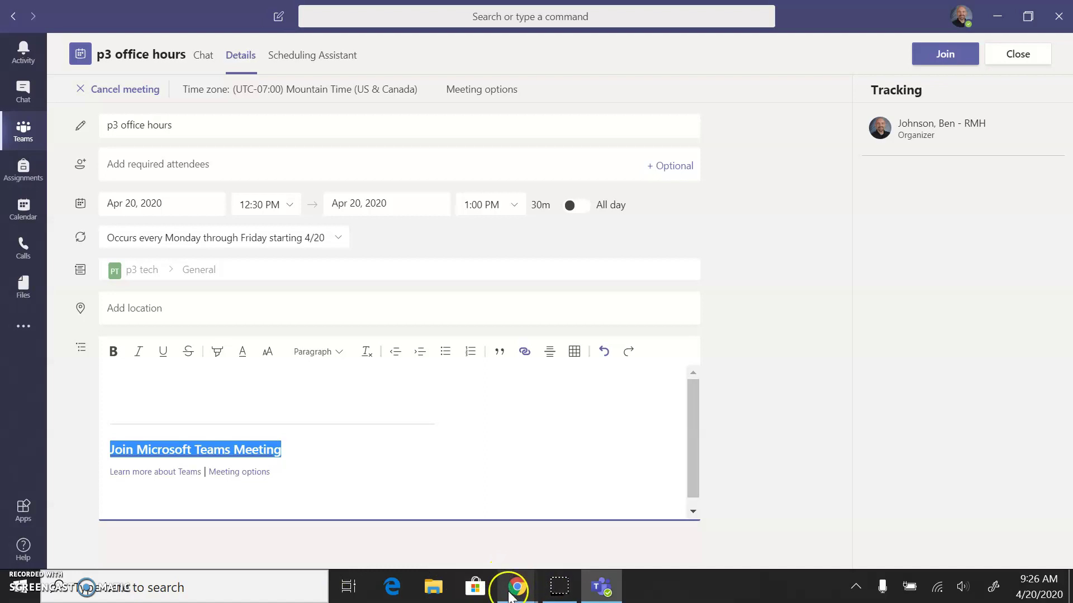
Post the p3 office hours Teams join link as a new Covid19 Class announcement
click(468, 513)
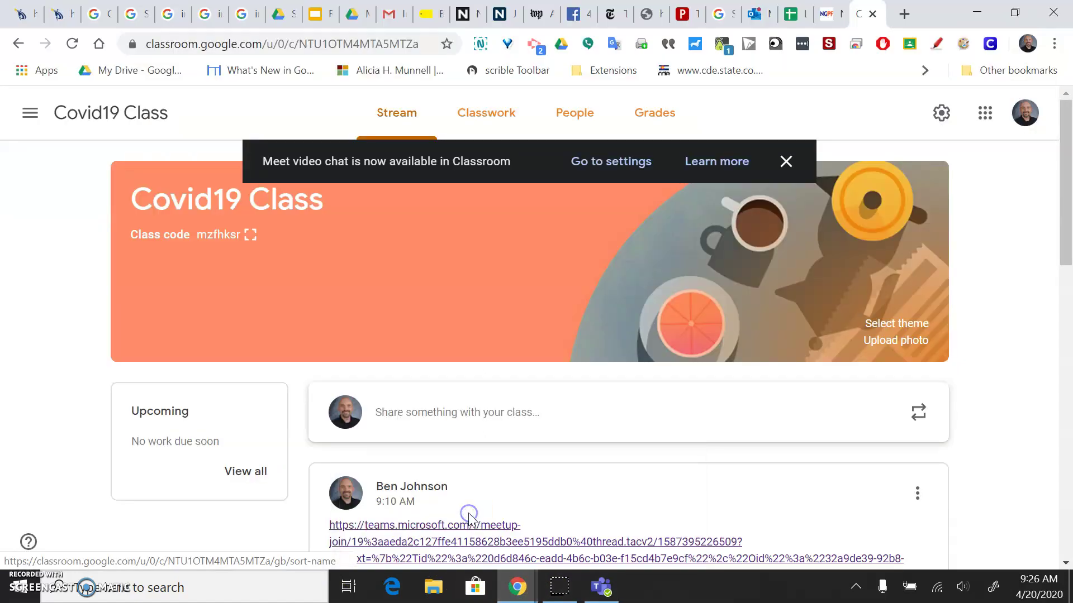
click(454, 416)
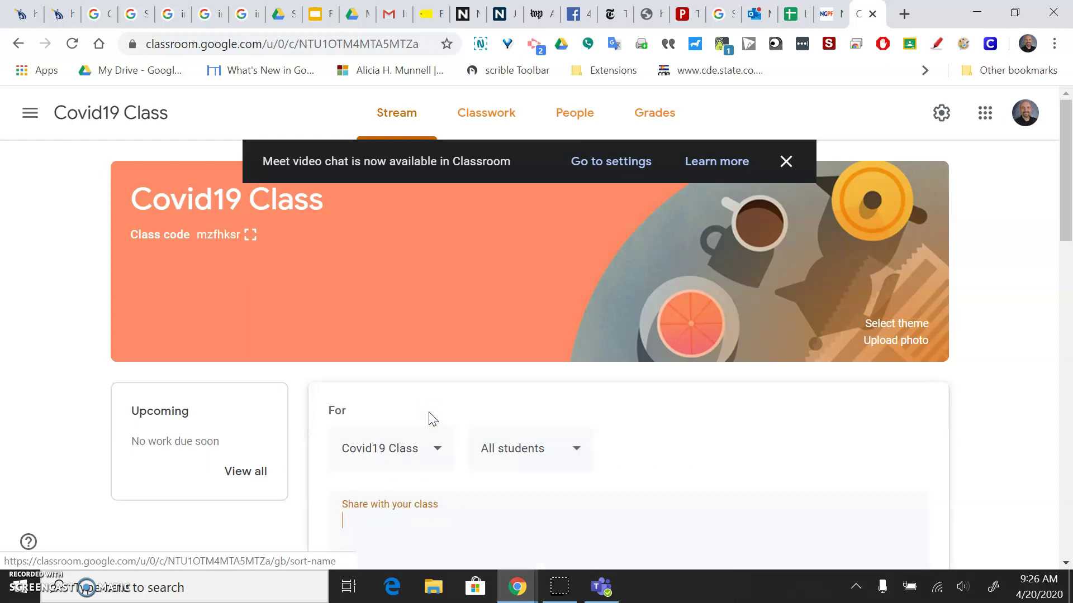
key(ctrl+v)
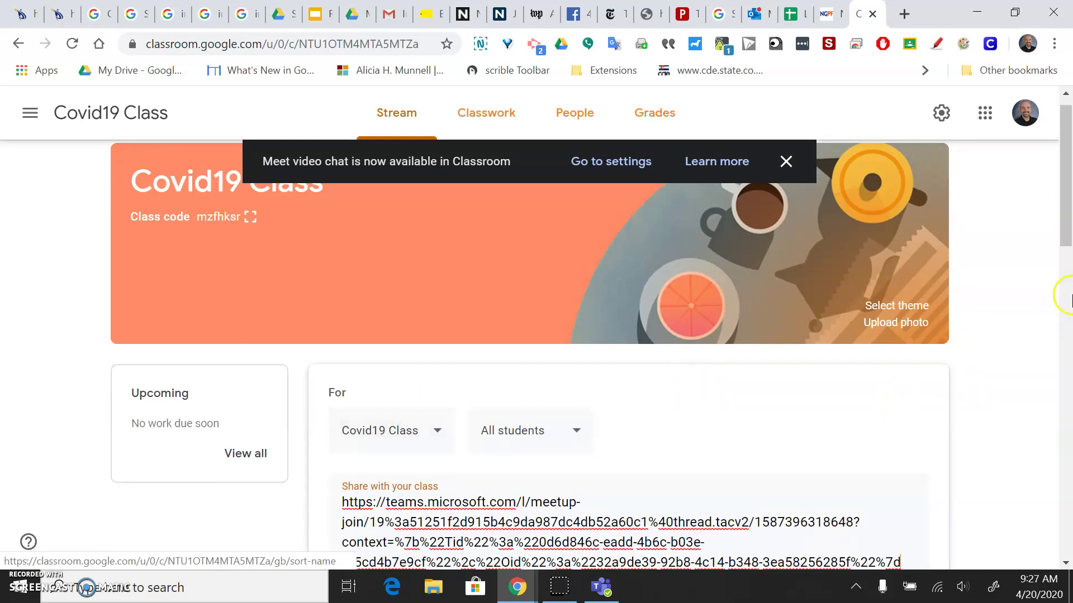
drag(1065, 233, 1066, 279)
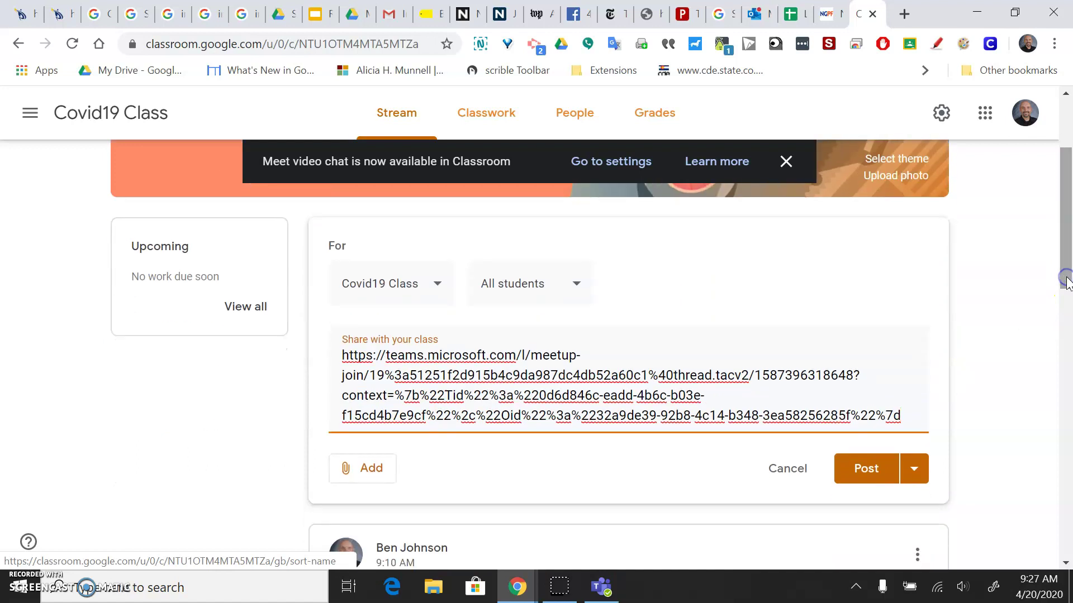
key(Return)
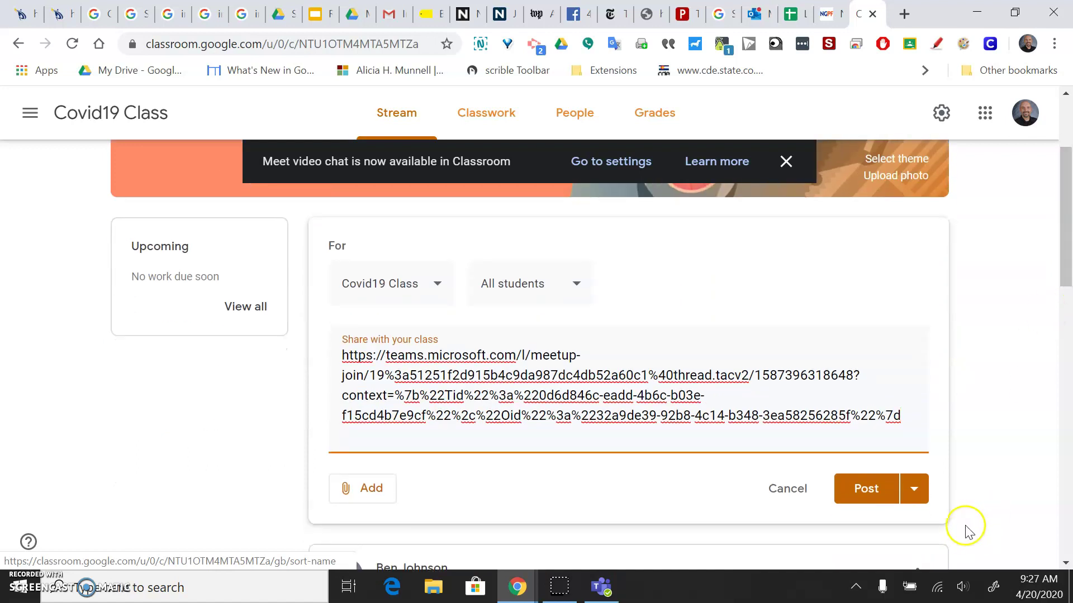
click(855, 491)
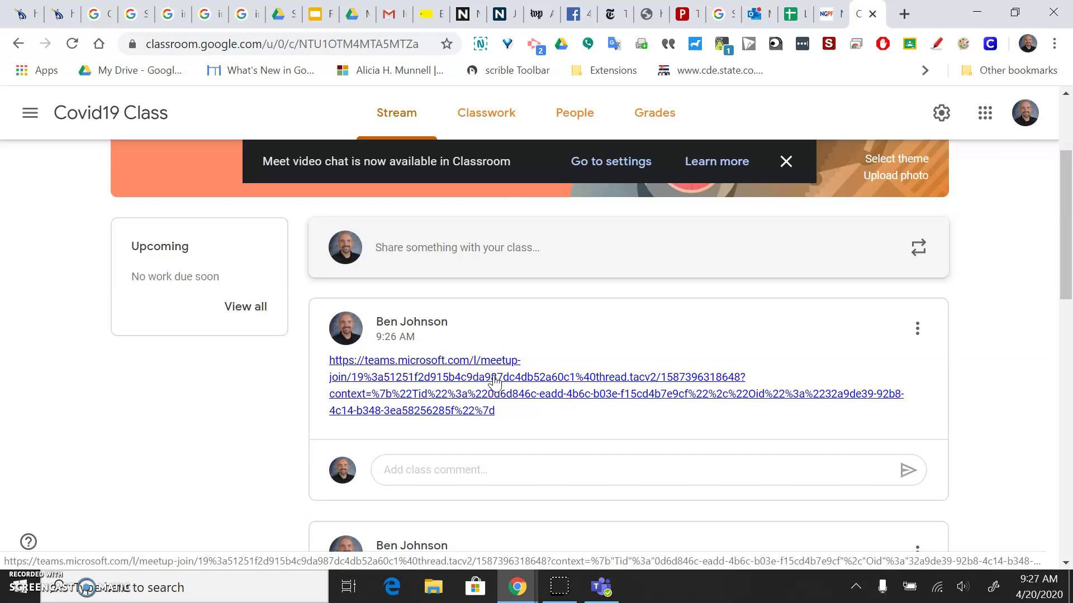
Check the posted join link in the stream, then return to the Teams meeting details
click(495, 383)
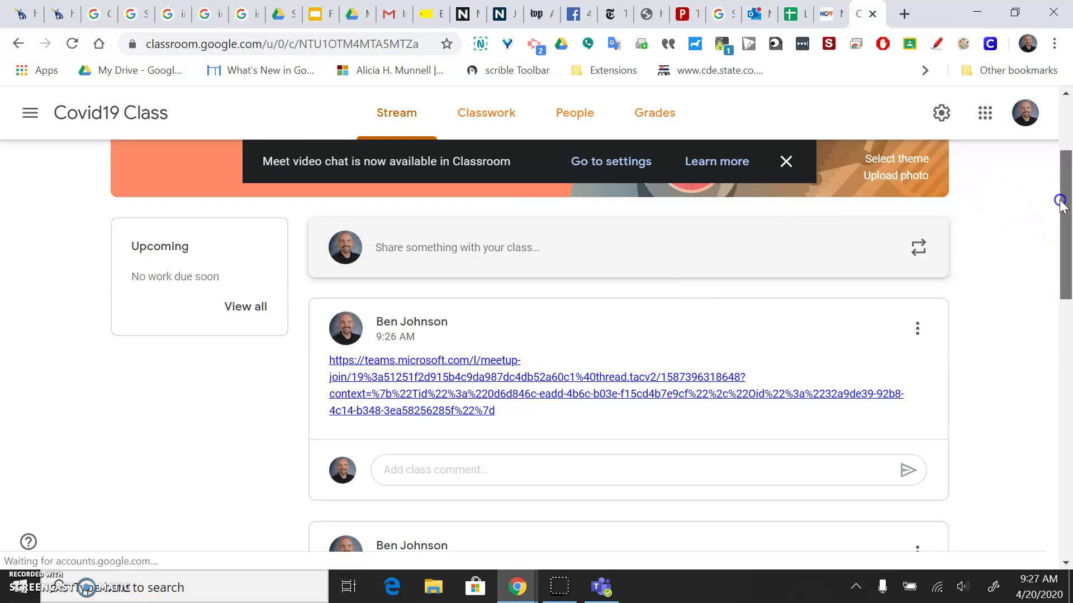
drag(1056, 199, 1066, 122)
scroll(1062, 179, down, 3)
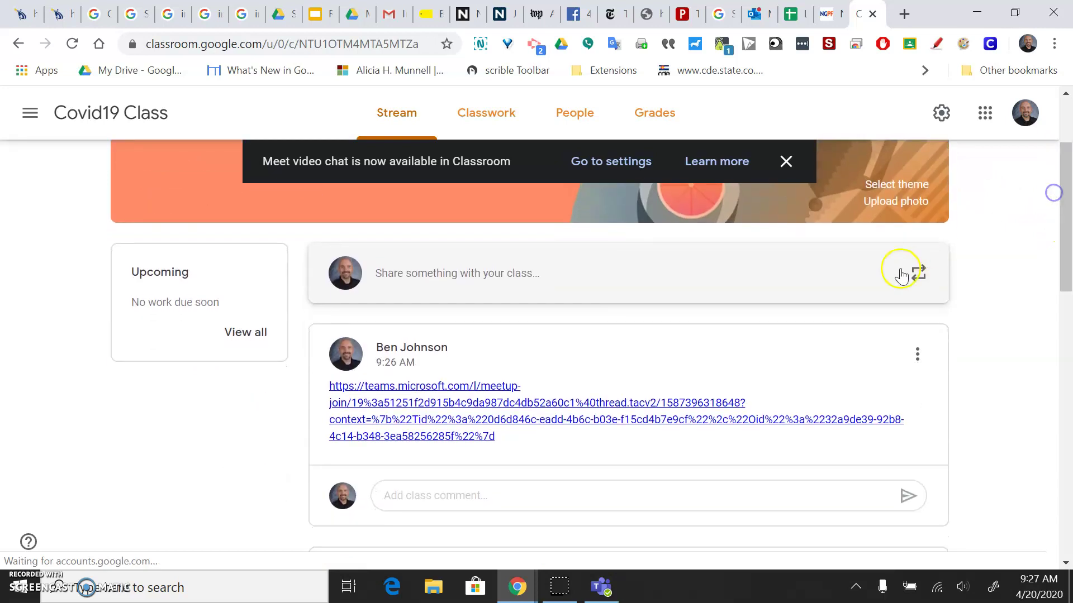
click(916, 358)
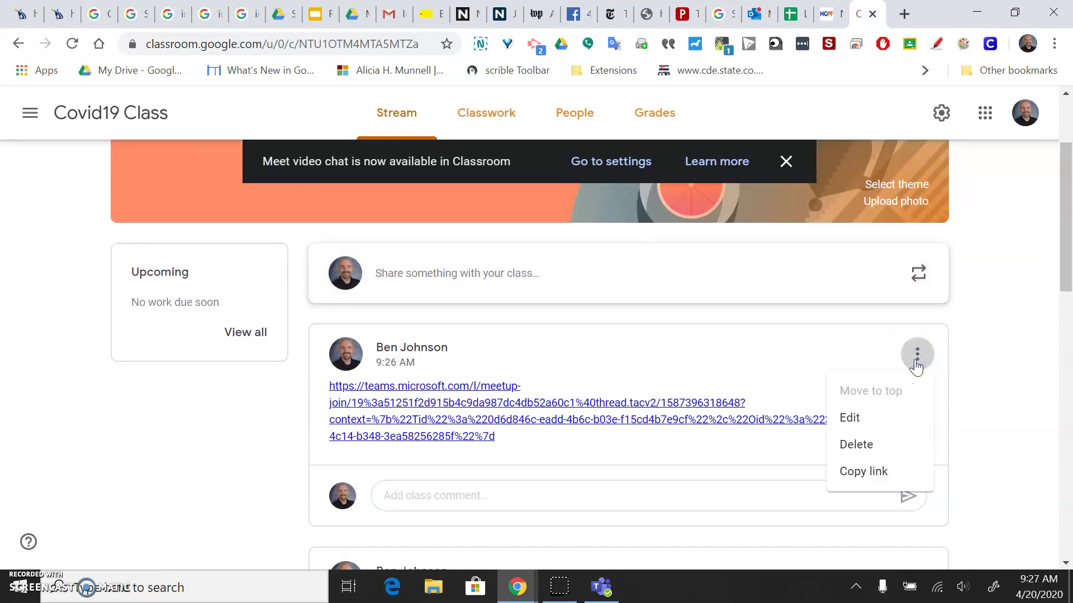
click(967, 371)
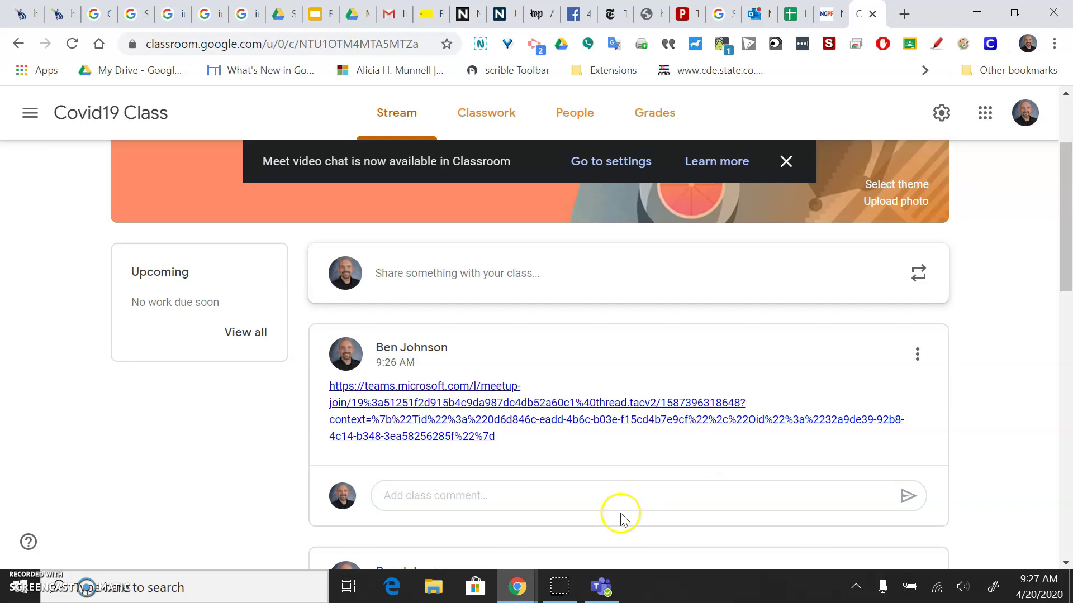
click(604, 588)
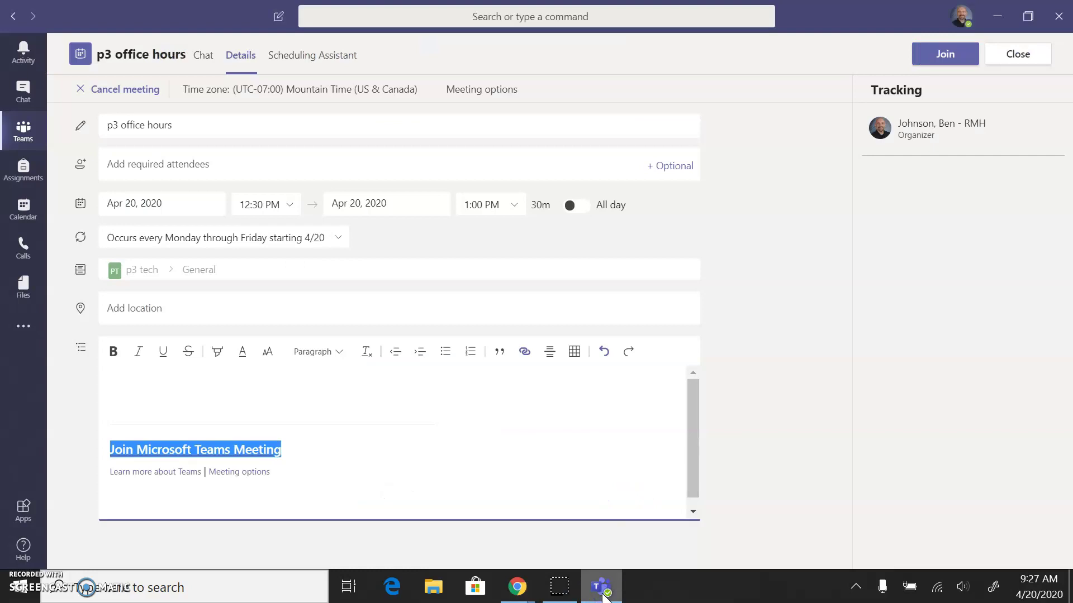
Join the p3 office hours call with the camera left off and choose the YouTube browser window to share
click(912, 395)
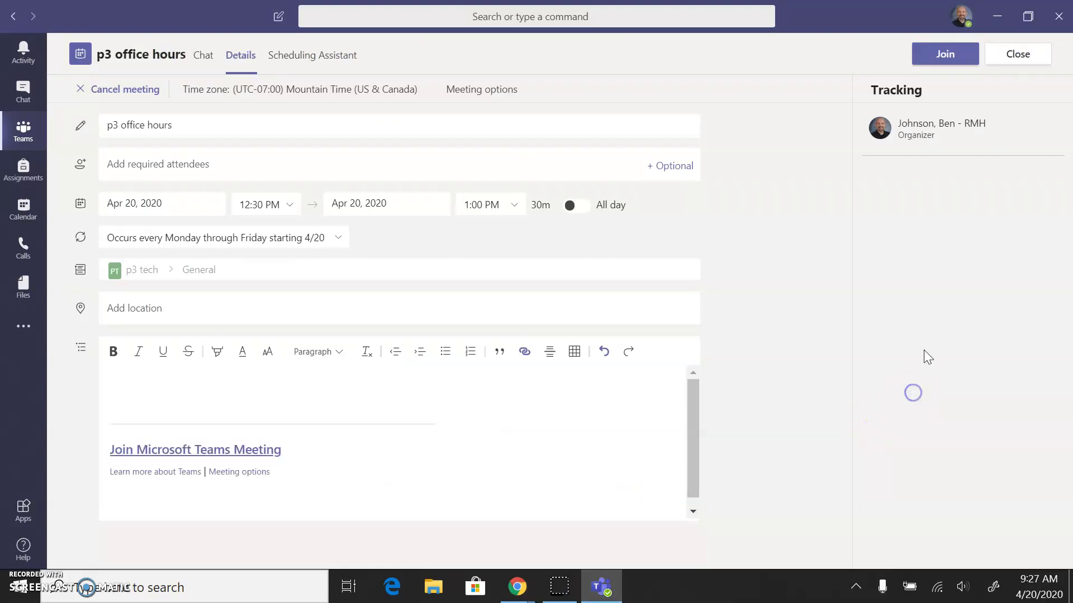
click(947, 58)
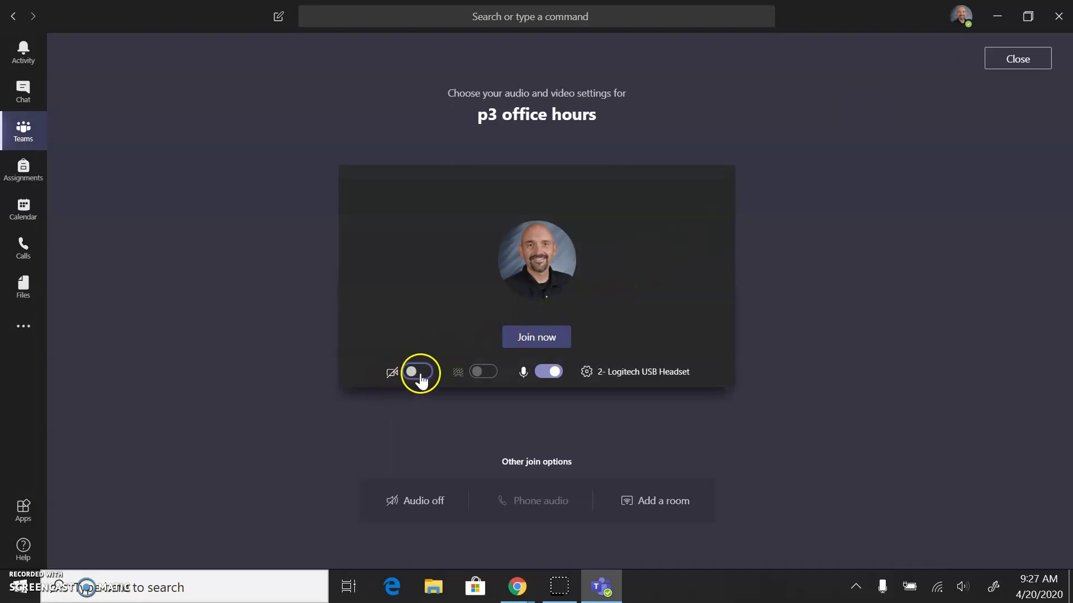
click(523, 340)
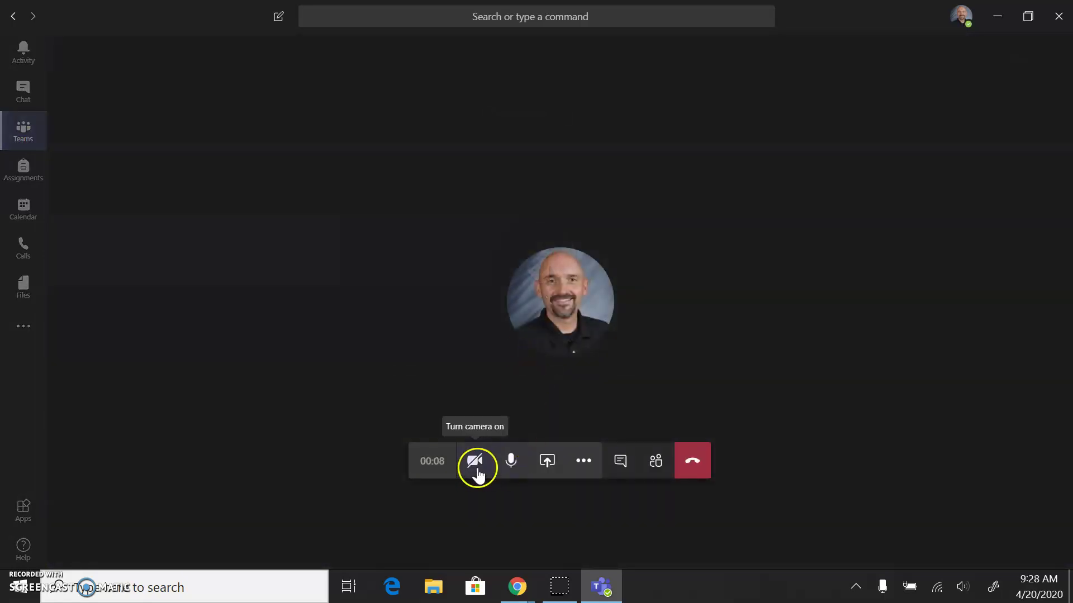
click(476, 469)
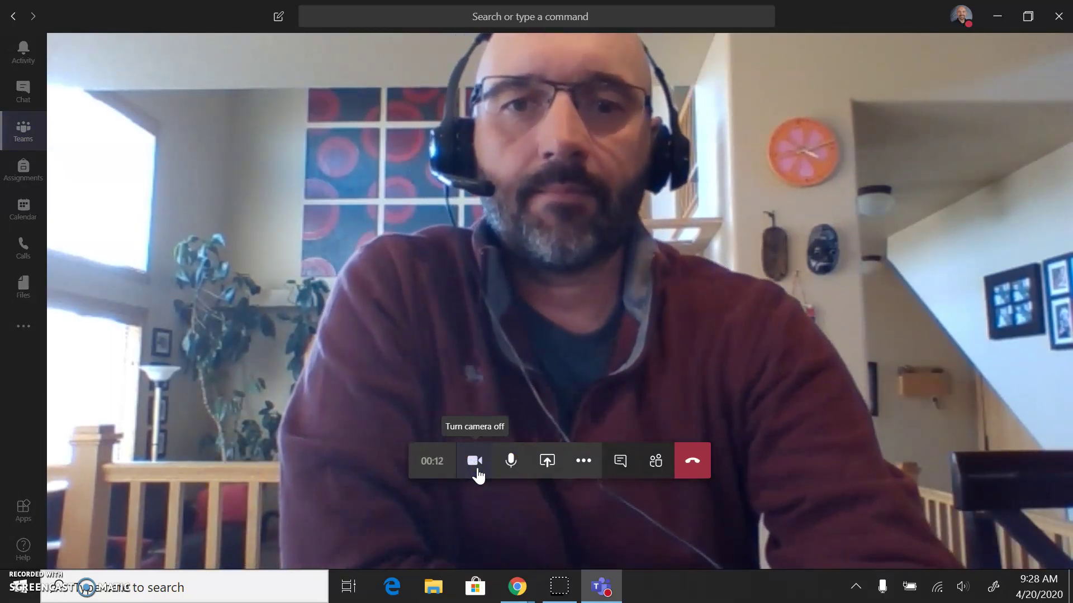
click(476, 470)
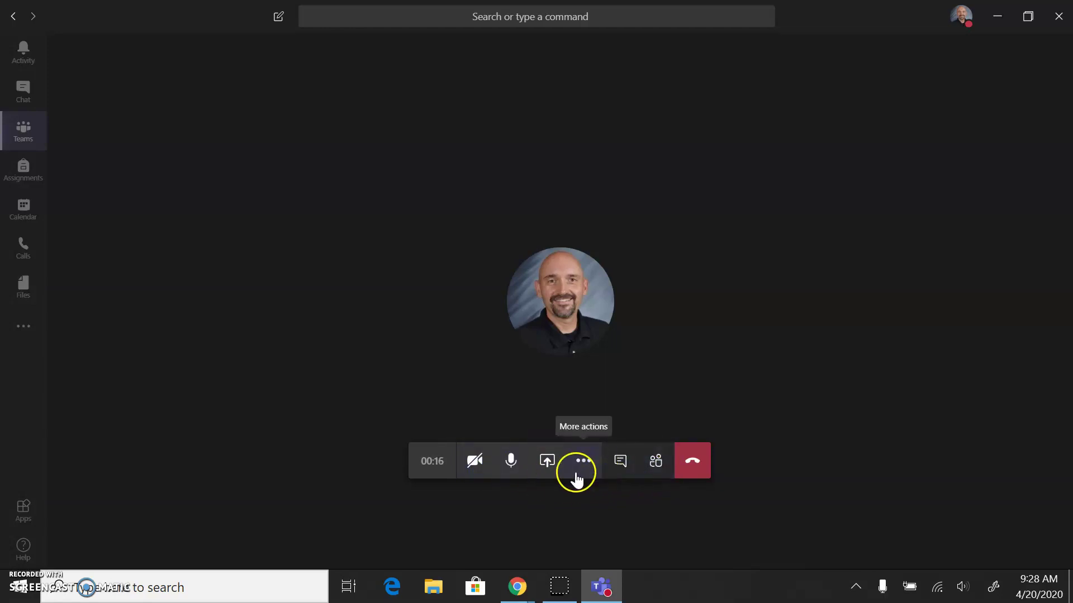
click(546, 469)
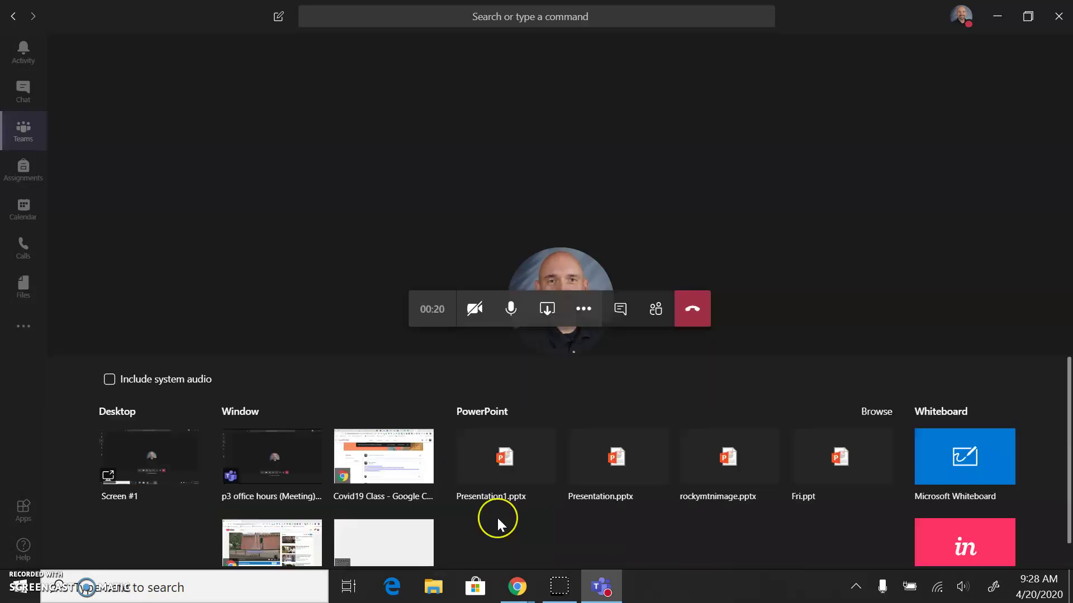
click(263, 541)
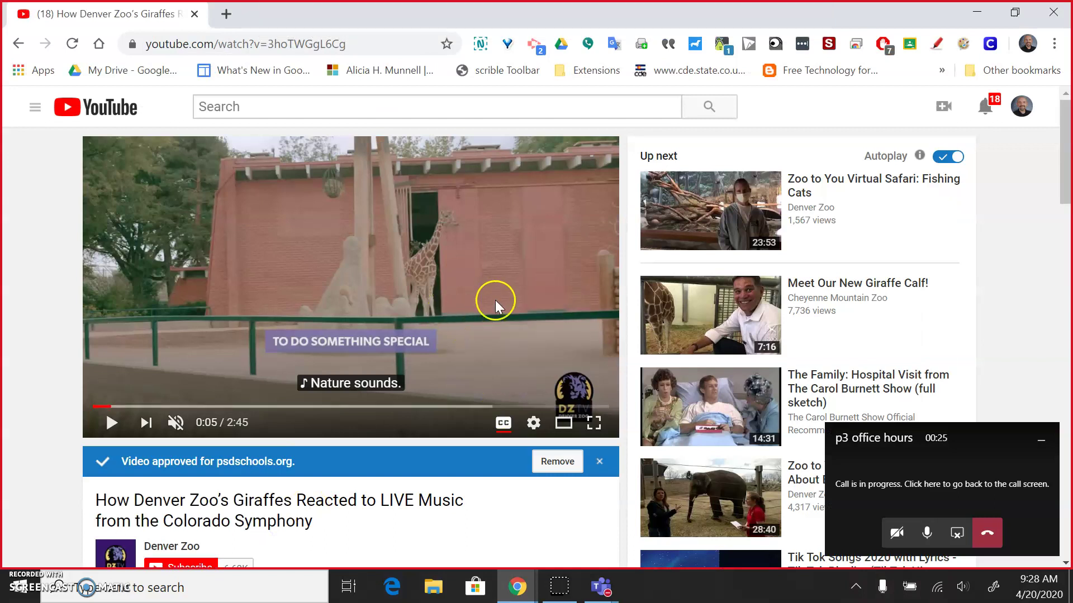
Turn on Include system audio for the presented Chrome window
mouse_move(586, 19)
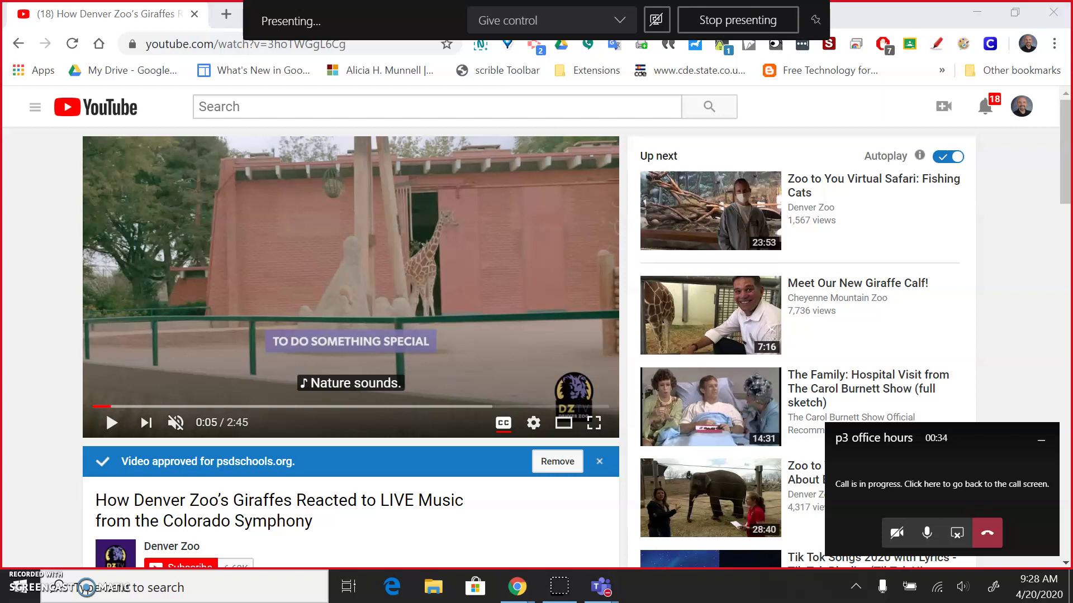
click(658, 21)
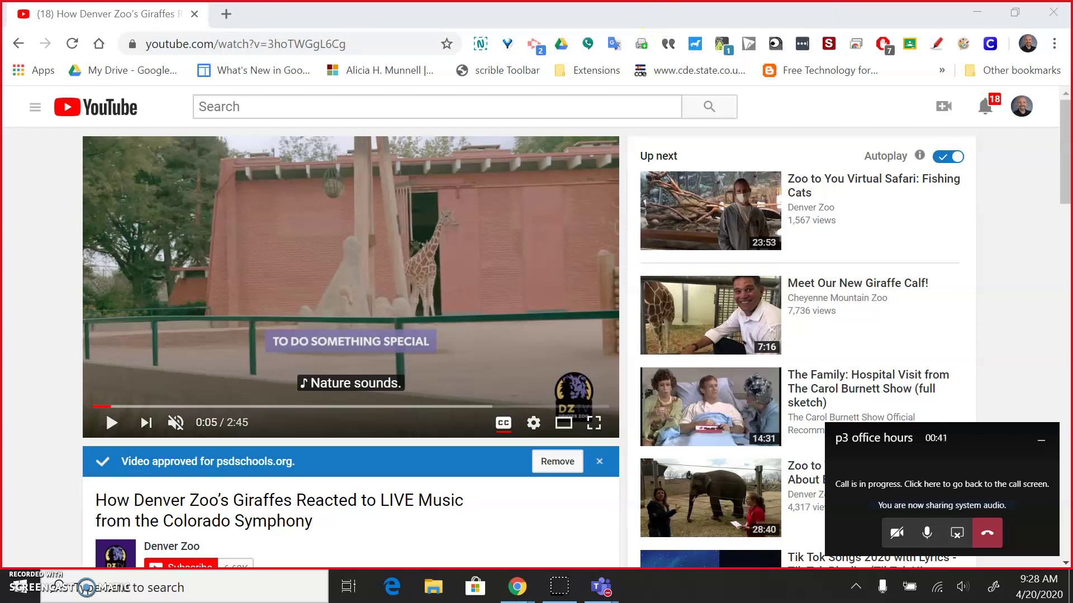
click(655, 20)
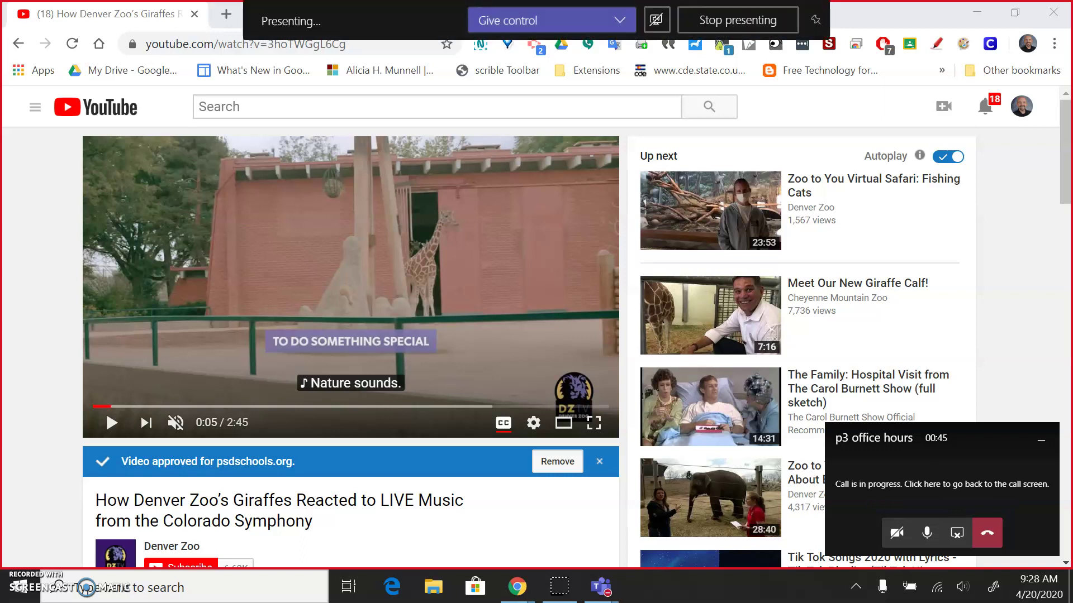
click(656, 21)
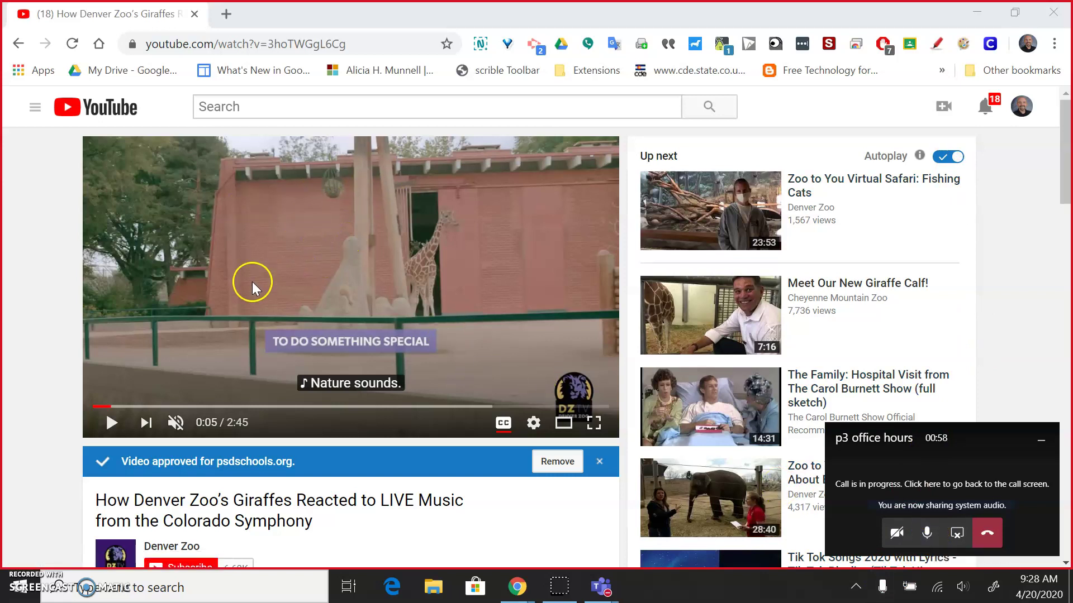
Play the Denver Zoo giraffe video and lower the speaker volume to 51
click(112, 424)
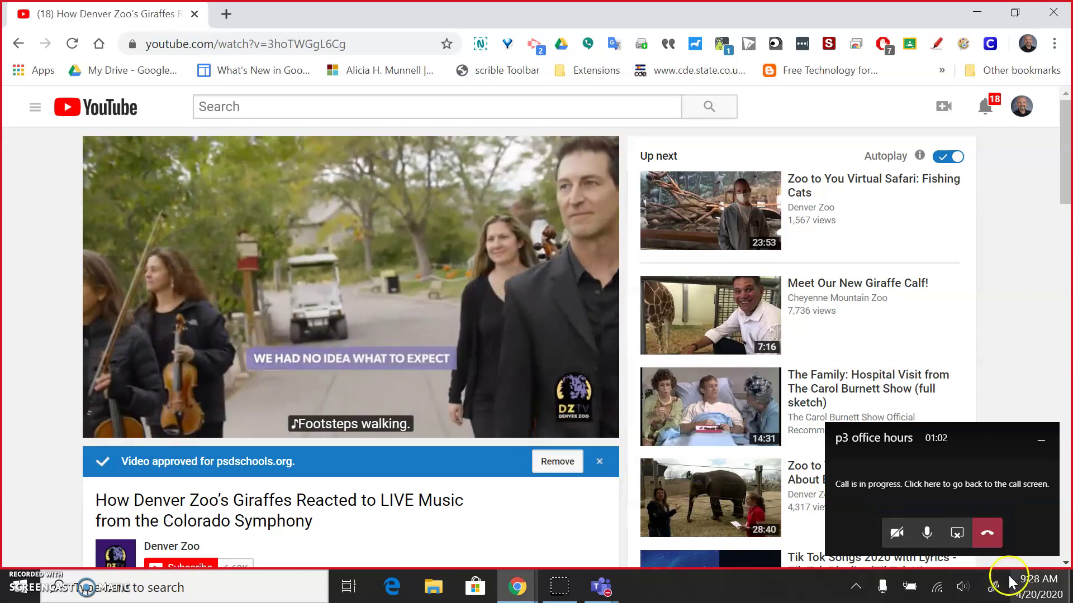
click(962, 586)
drag(886, 547, 923, 552)
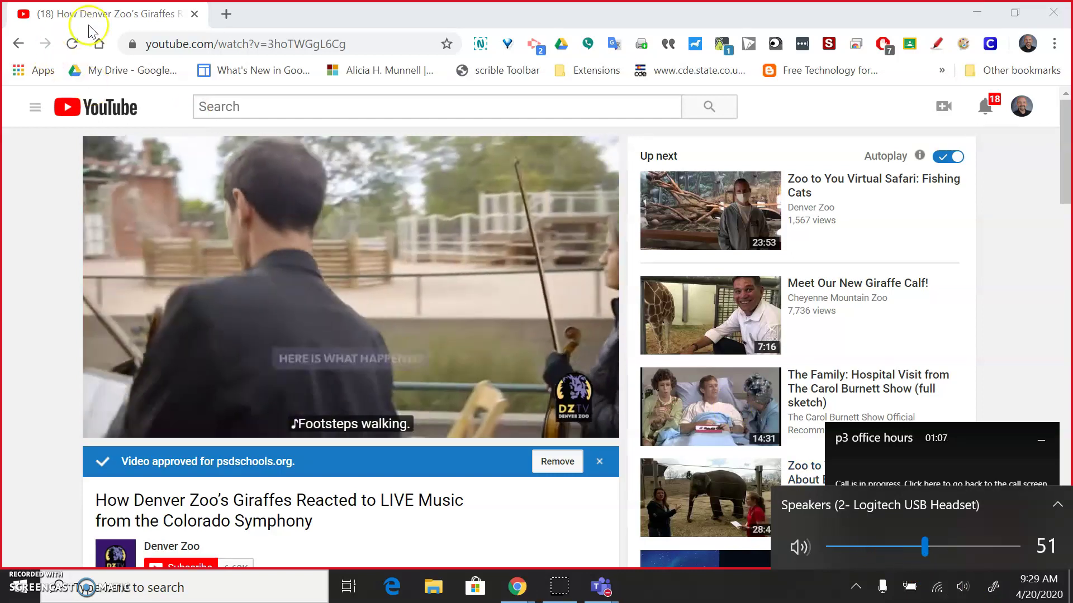
Unmute the Denver Zoo giraffe video so it plays with sound
right_click(123, 19)
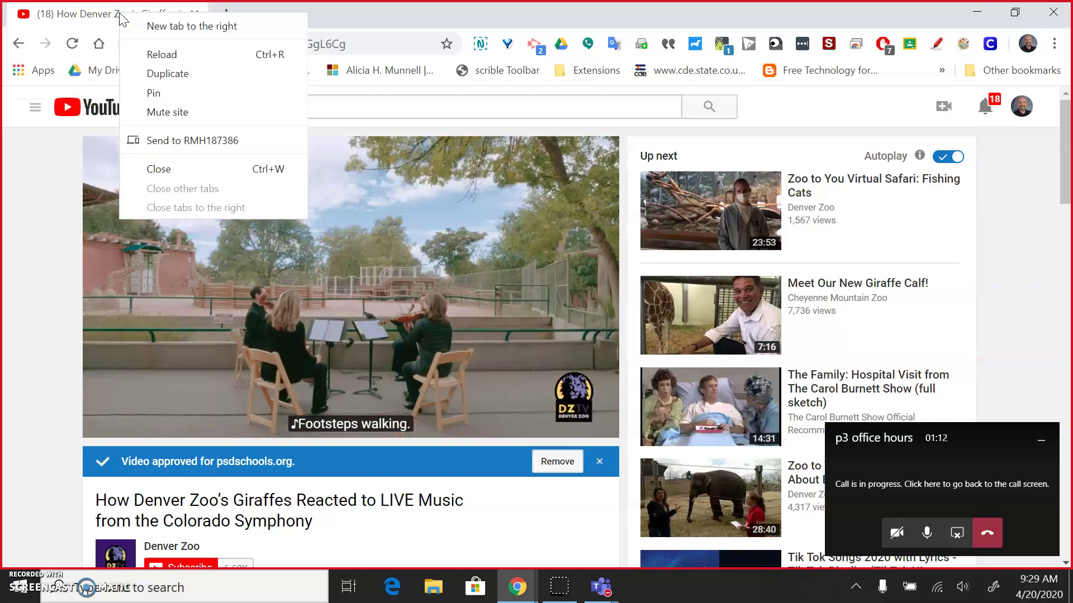
click(120, 15)
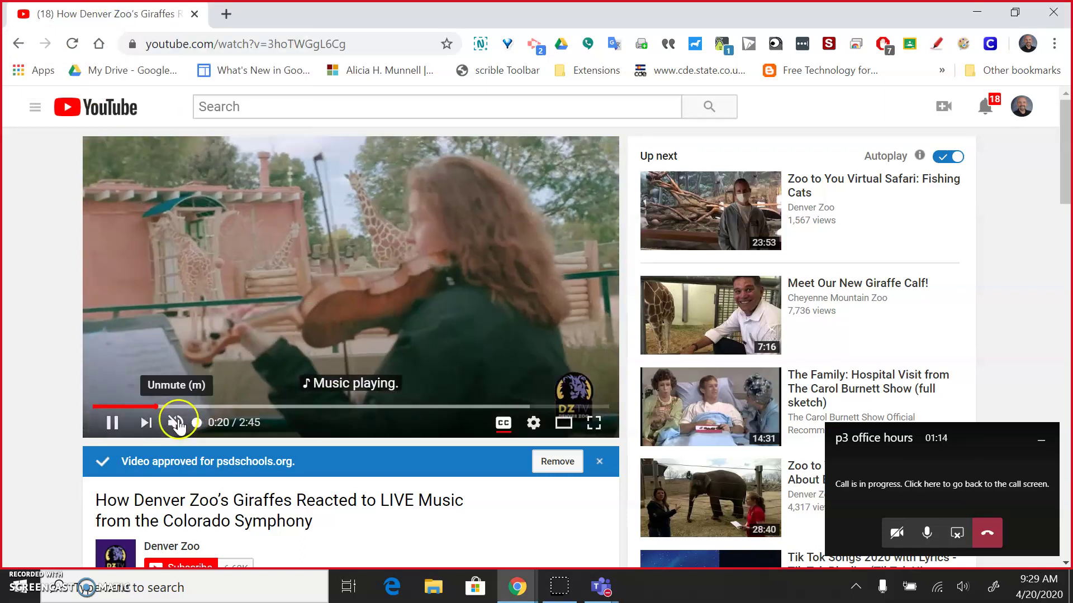
click(175, 423)
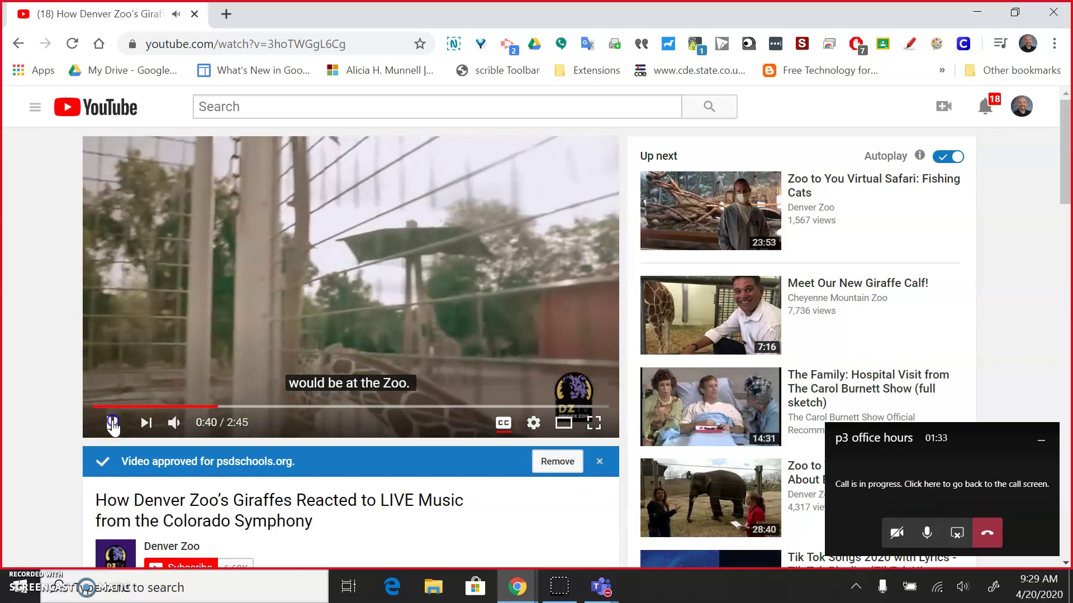
Pause the video at 0:40 of 2:45, then view it full screen and exit
click(111, 423)
click(594, 423)
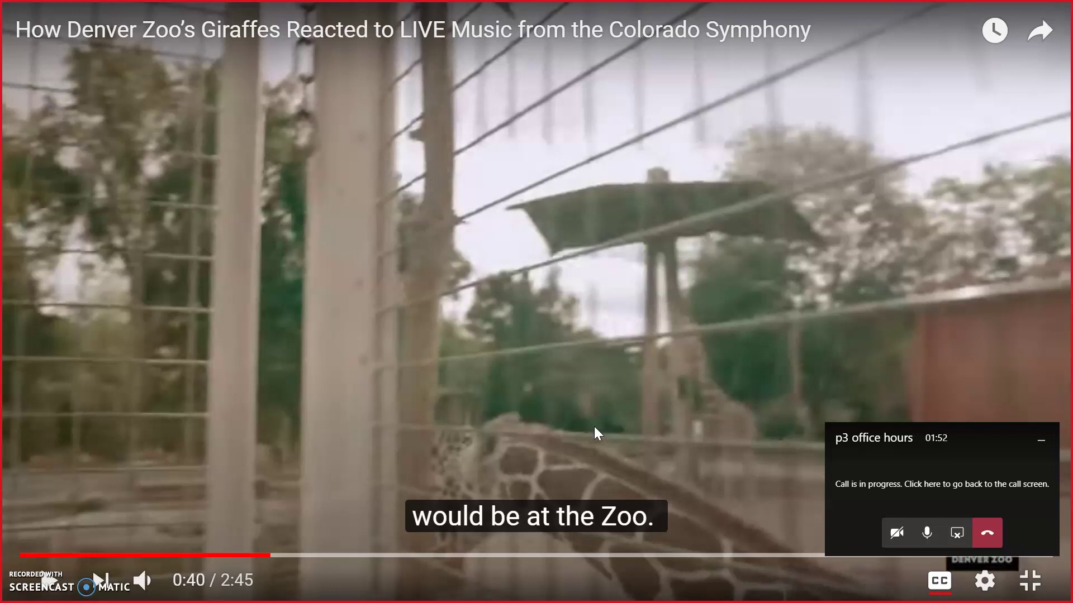
key(Escape)
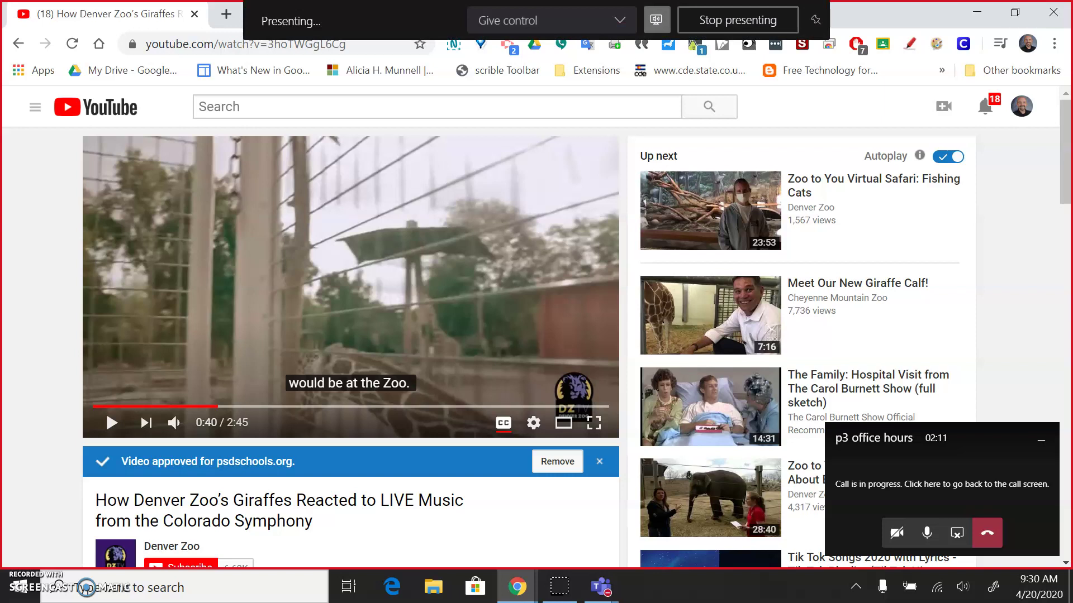
Stop presenting the giraffe video and show the People panel listing the organizer
click(733, 21)
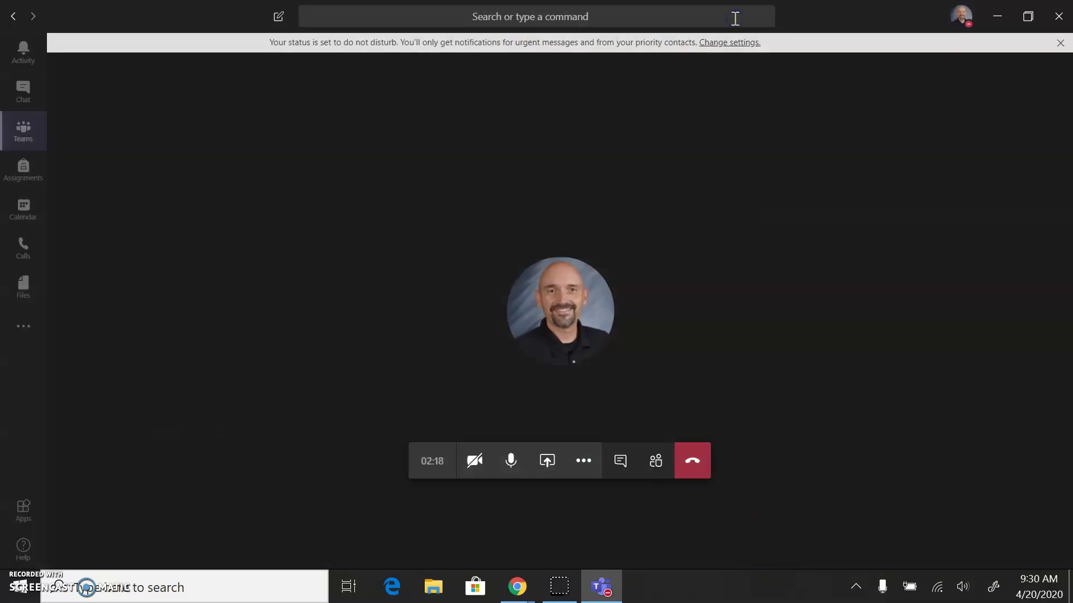
click(654, 461)
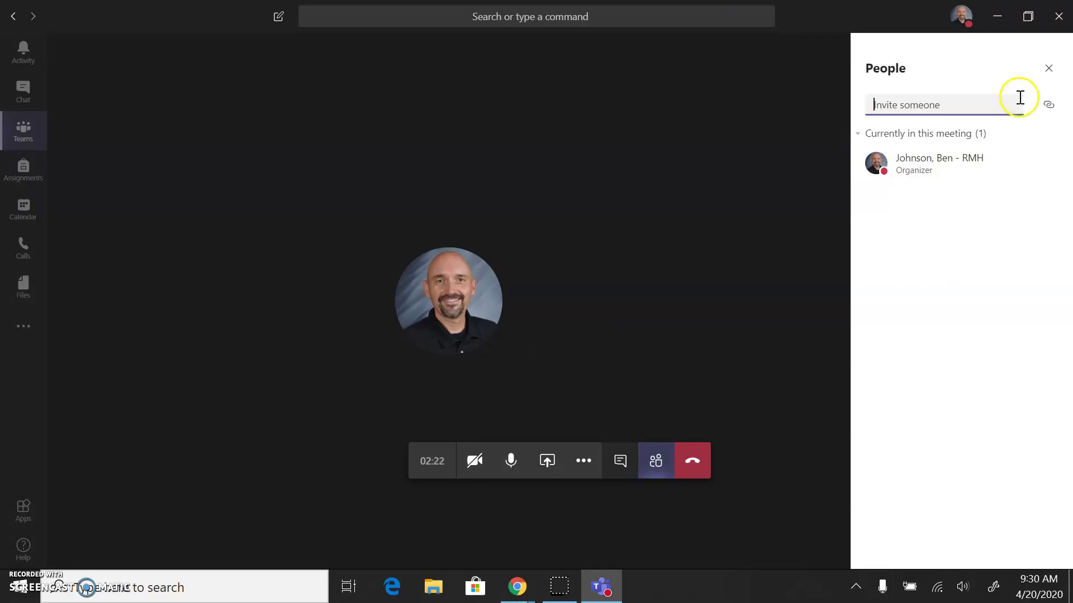
click(1020, 158)
click(1038, 162)
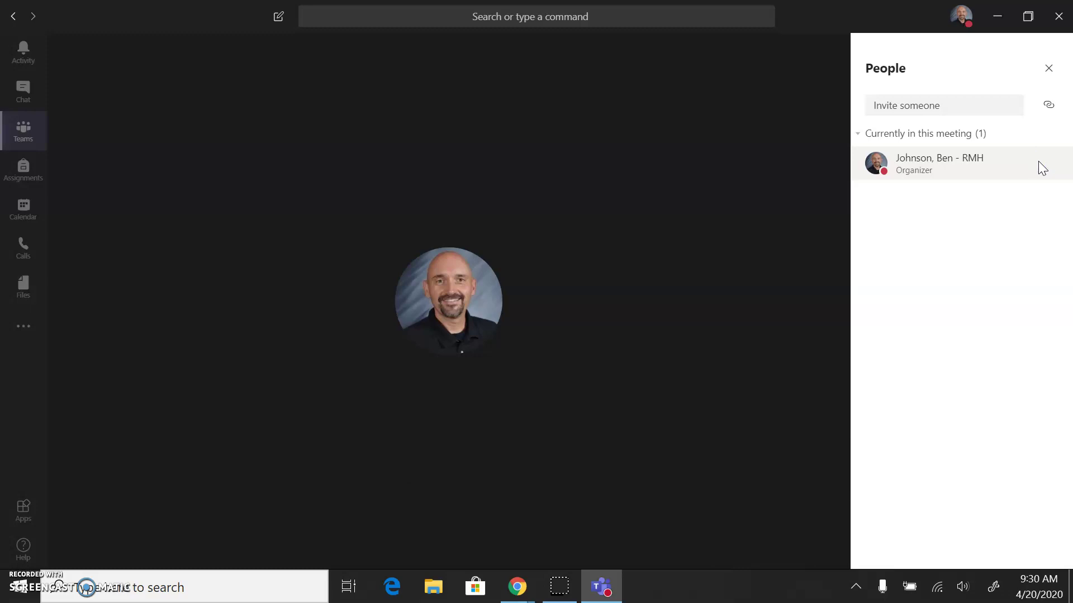
click(1070, 165)
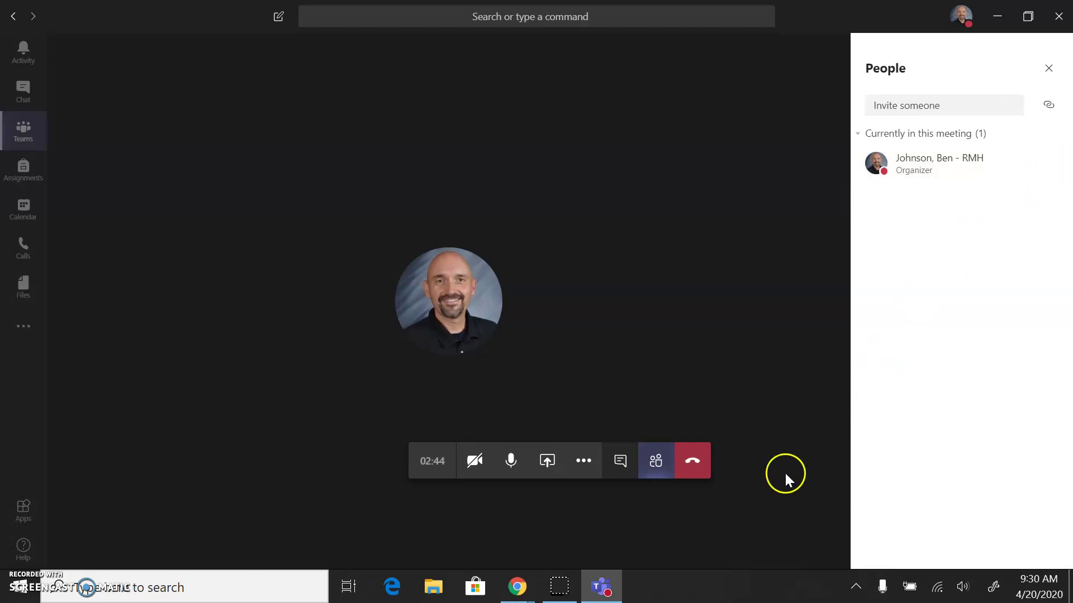
Hang up to leave the p3 office hours call
click(695, 468)
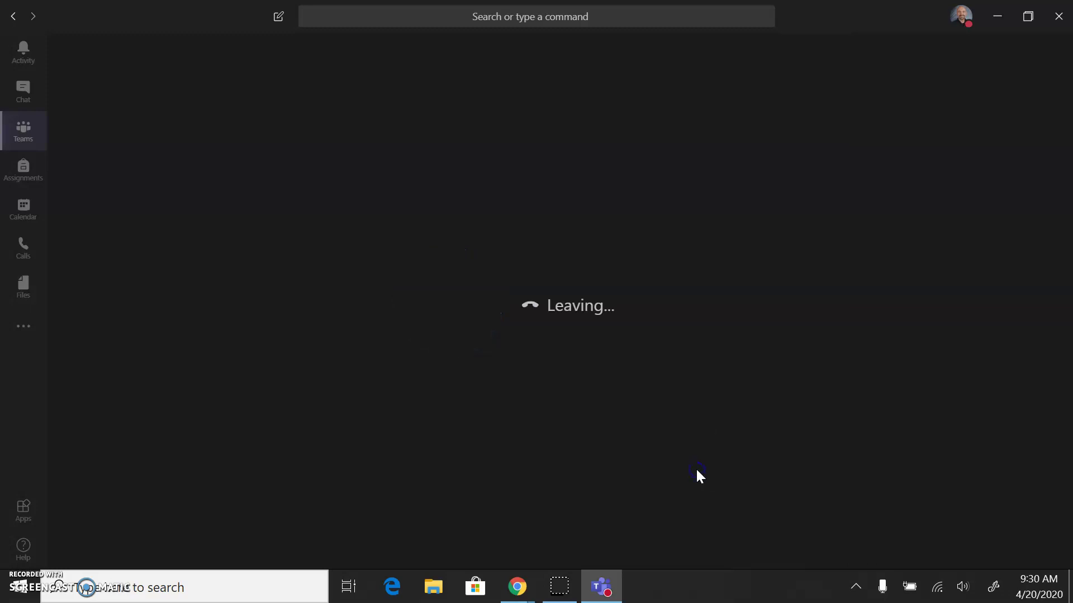